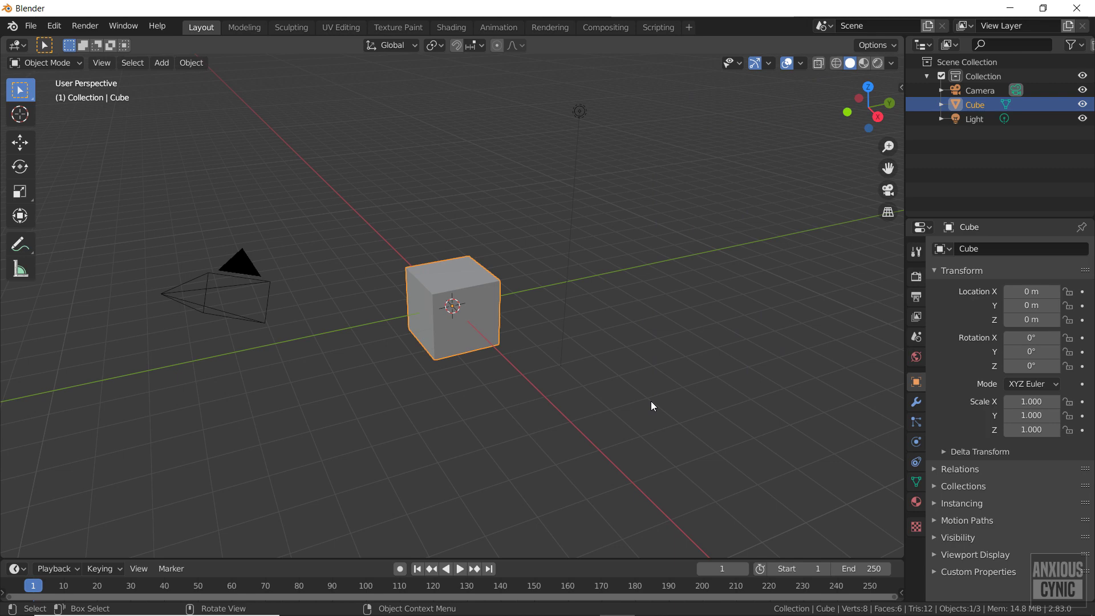
Step: Replace the default cube with the Minecraft player rig from Mob Spawner
key("Delete")
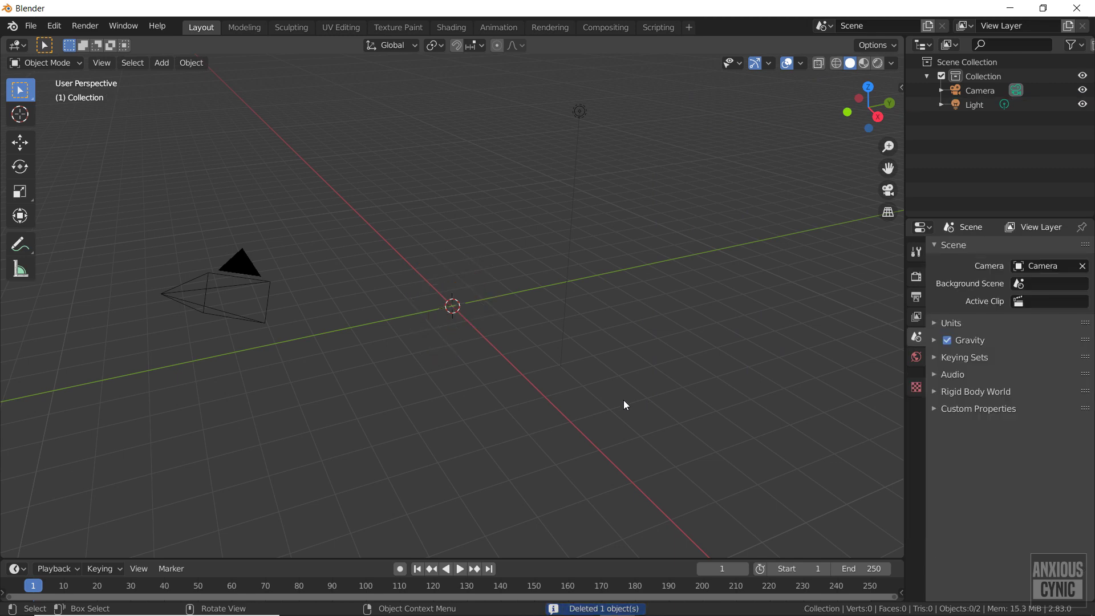
key("shift+a")
left_click(765, 188)
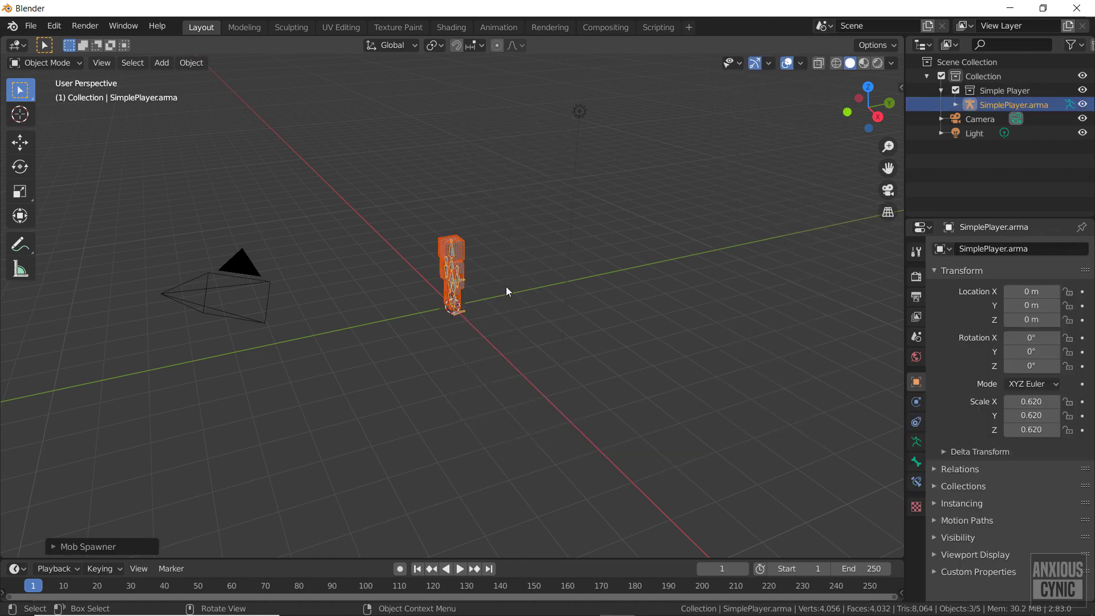
Step: Frame the player rig up close and show it textured in Material Preview
scroll(506, 253, "up", 4)
middle_click_drag(600, 268, 736, 402, "shift")
middle_click_drag(693, 353, 720, 336)
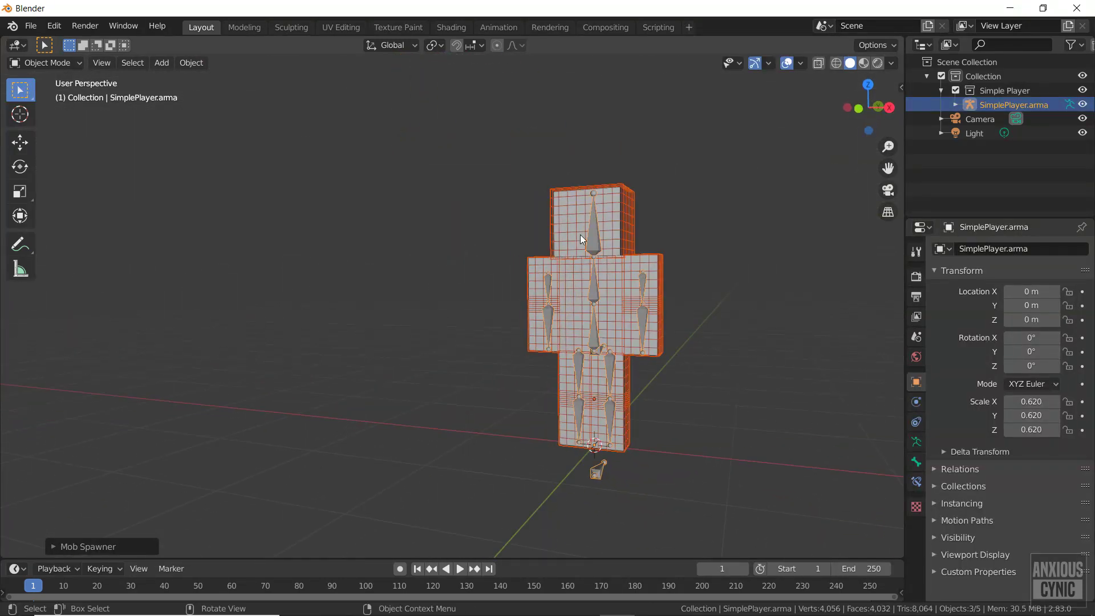
left_click(862, 64)
middle_click_drag(637, 282, 648, 288)
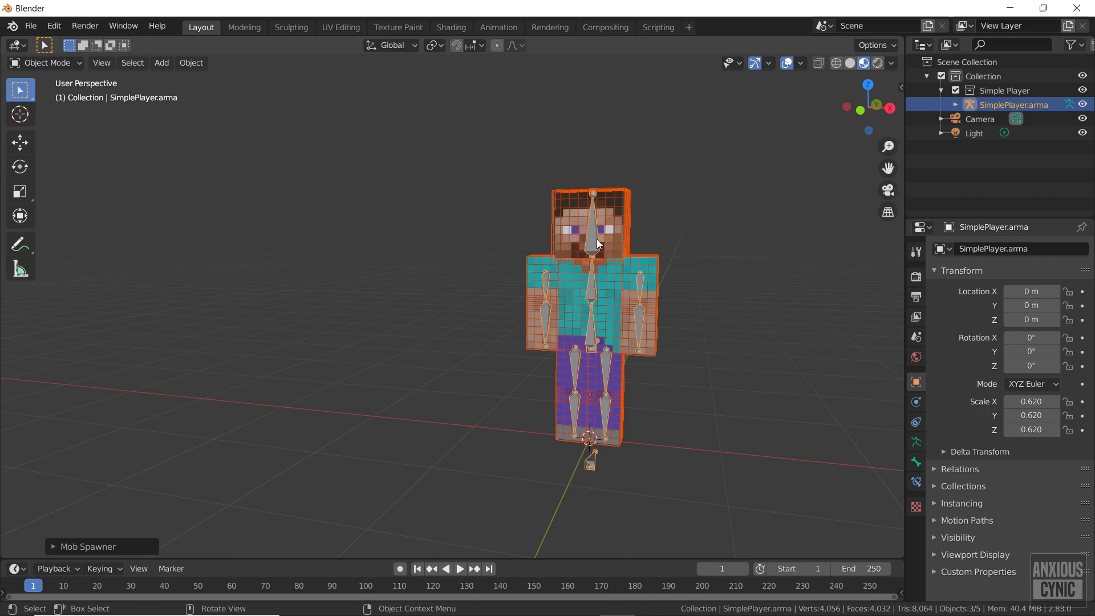
Step: Select the player armature and switch it into Pose Mode
left_click(606, 258)
left_click(606, 258)
key("ctrl+Tab")
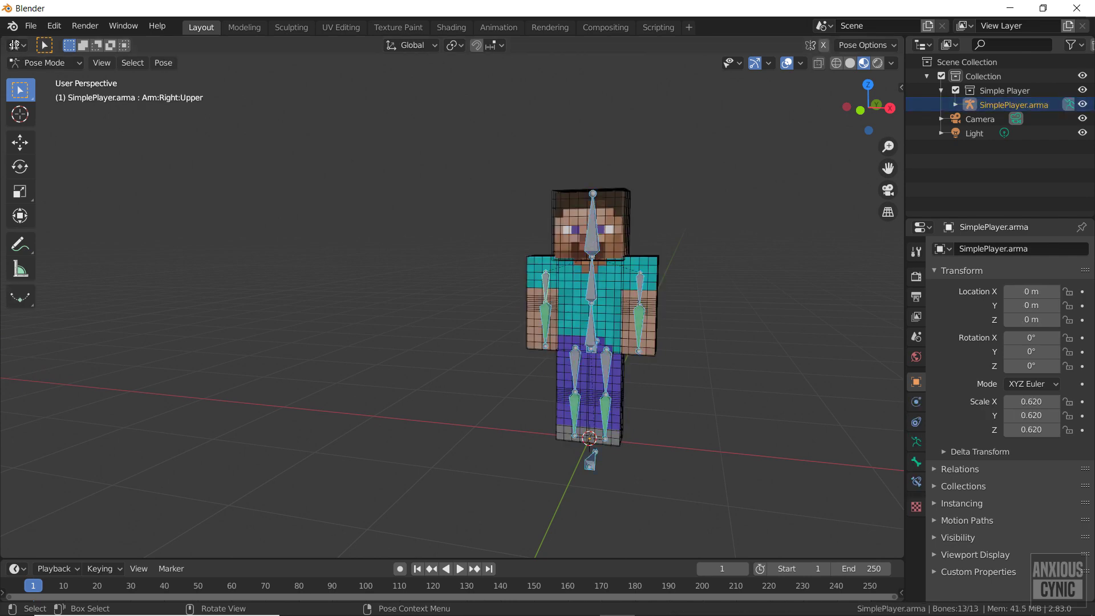
Step: Split off two stacked areas beside the 3D view: a Dope Sheet on top, Nonlinear Animation below
left_click_drag(5, 39, 707, 171)
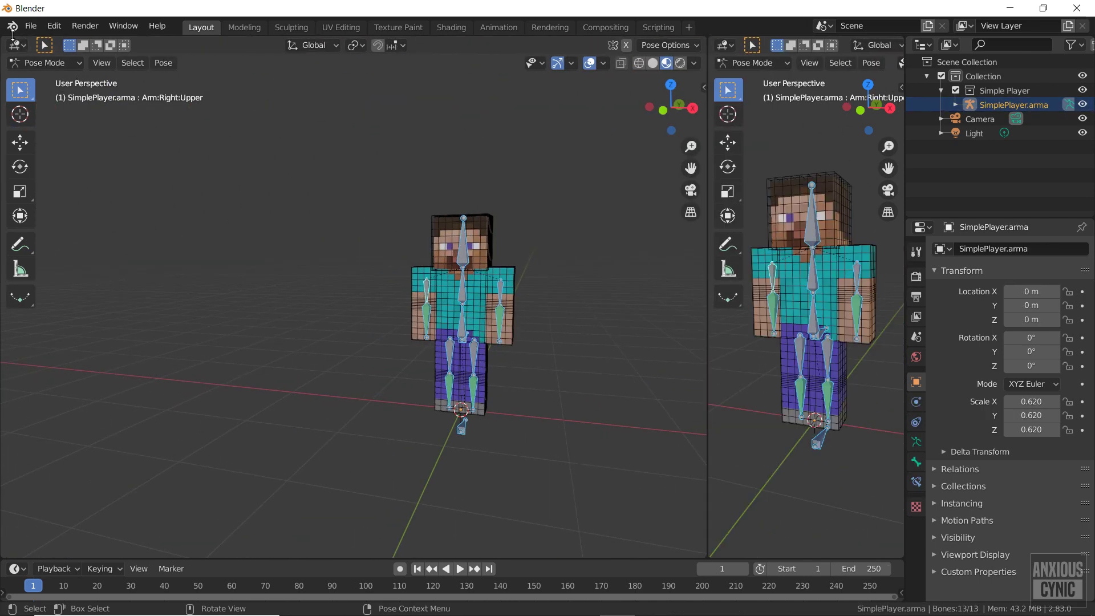
left_click_drag(8, 72, 31, 306)
left_click(17, 45)
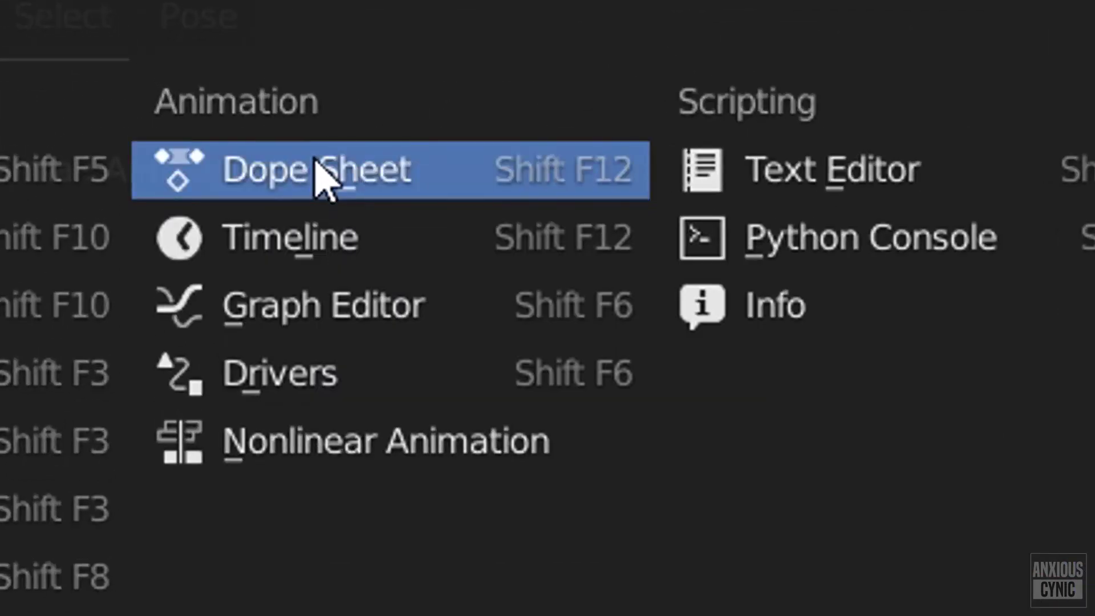
left_click(320, 178)
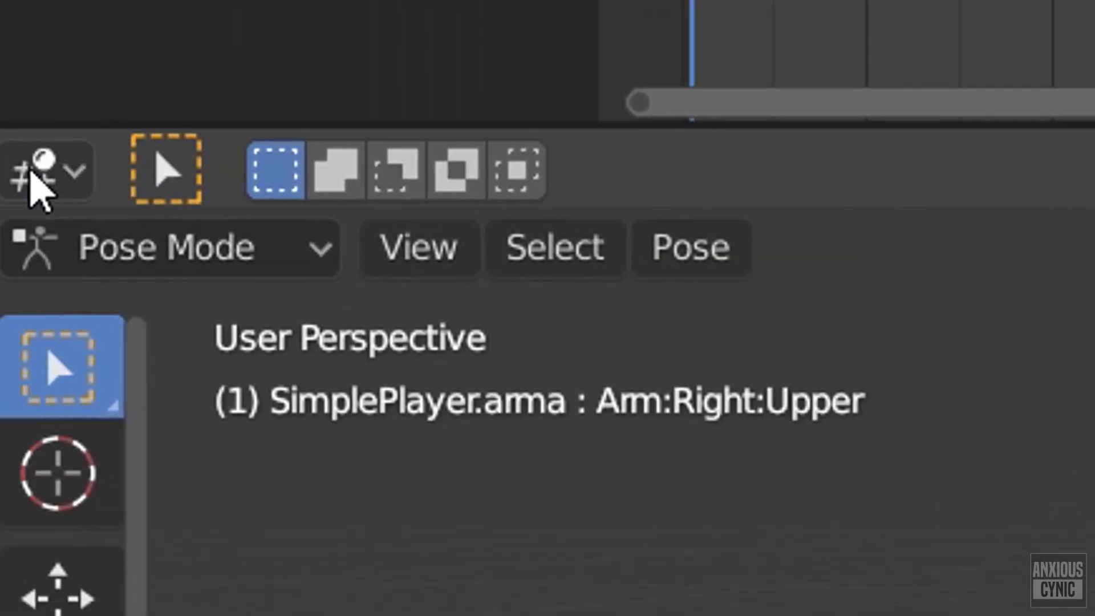
left_click(30, 170)
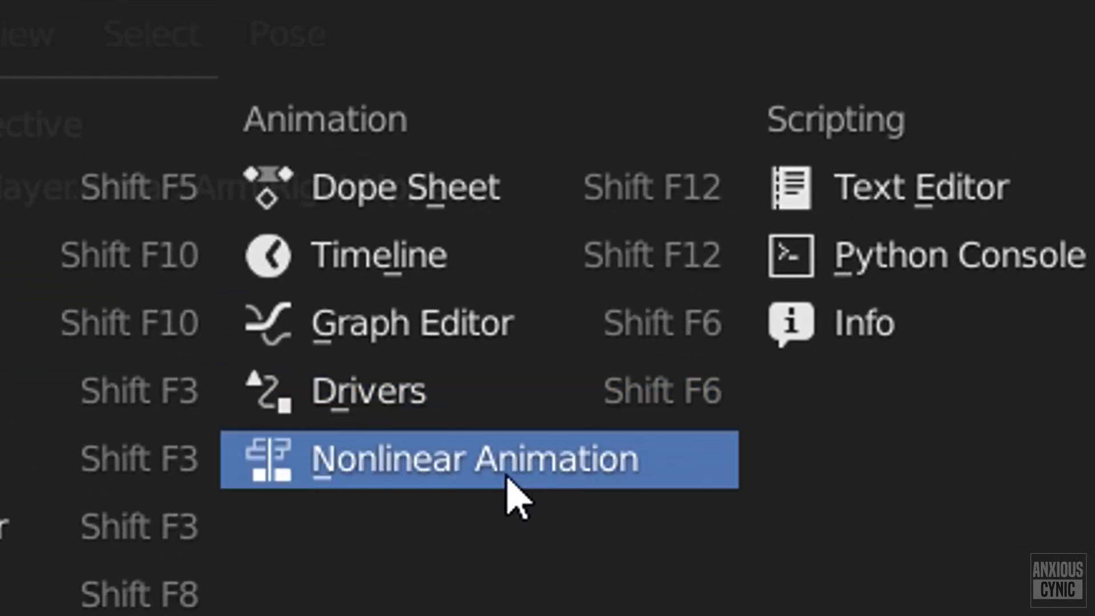
left_click(511, 488)
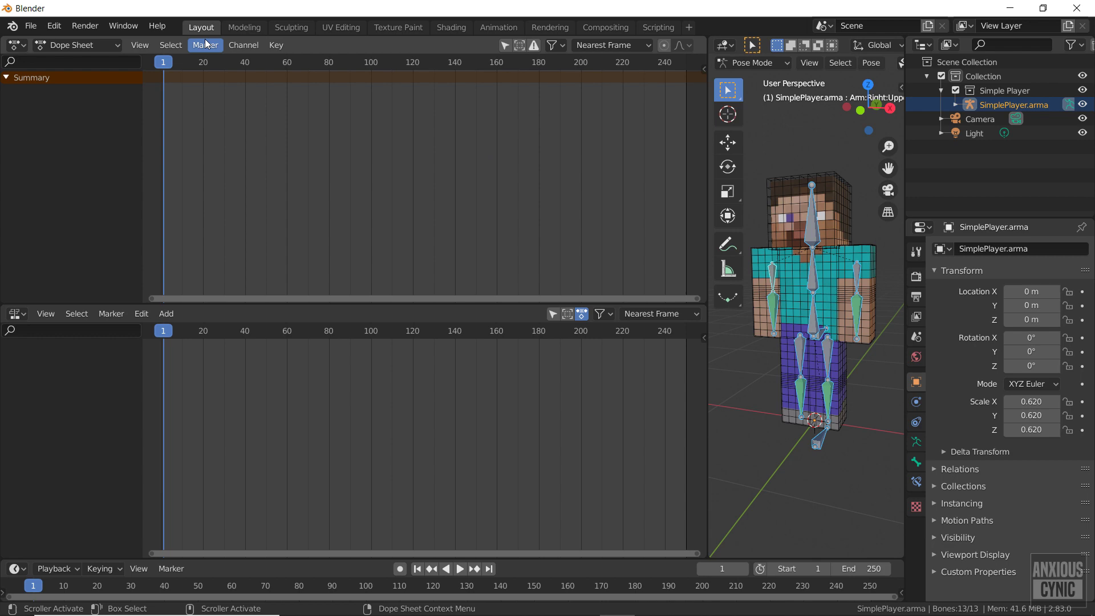
left_click(81, 45)
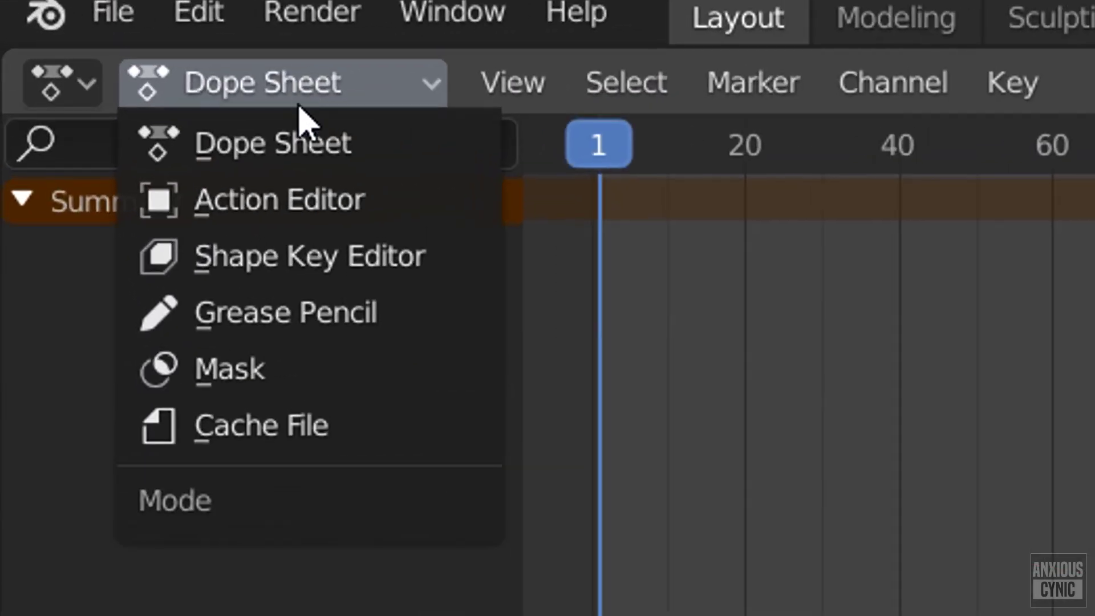
Step: In the Action Editor, create a new action named Standing and key all bones at frame 1
left_click(301, 209)
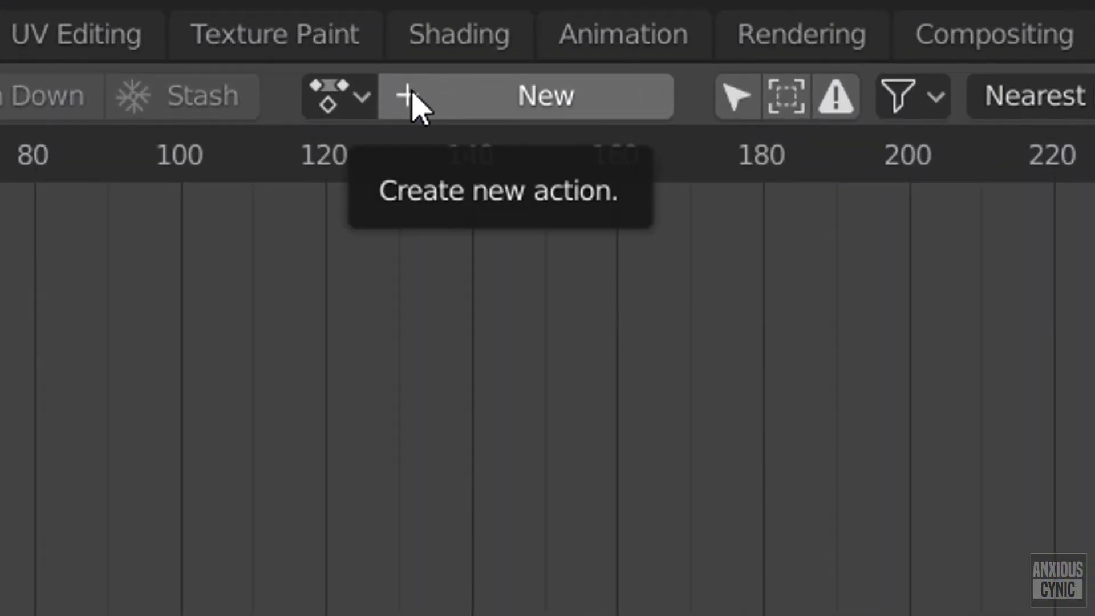
left_click(411, 97)
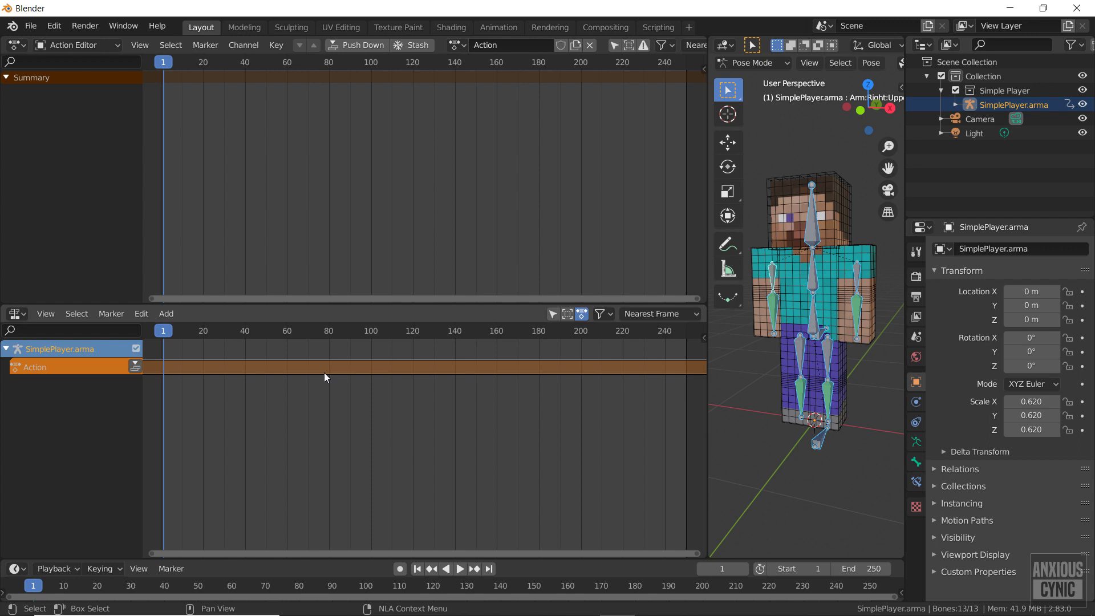
left_click(500, 46)
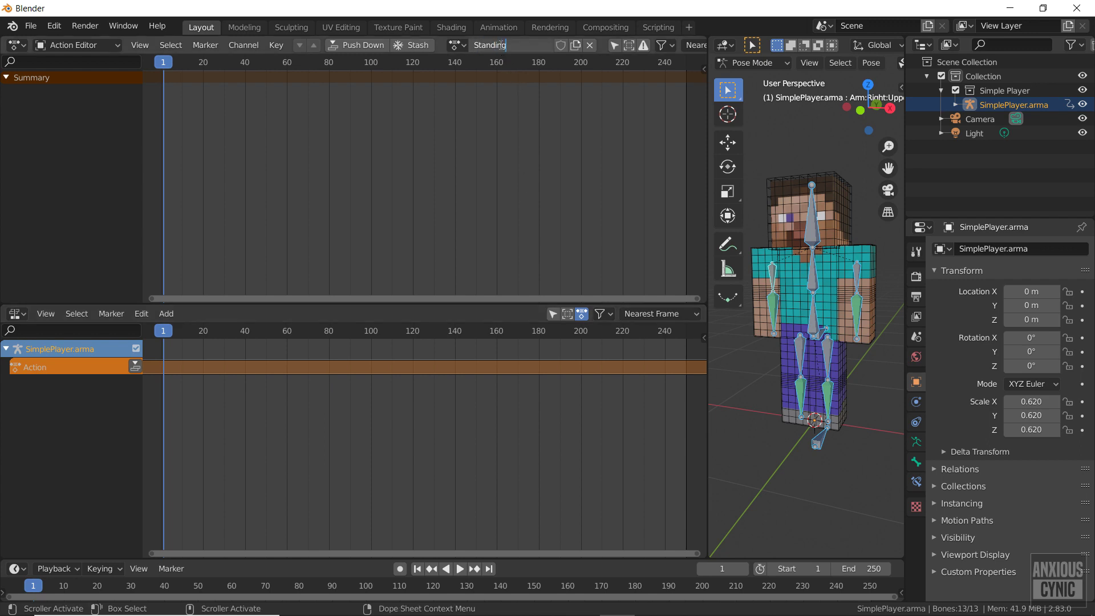
key("Return")
key("i")
left_click(789, 384)
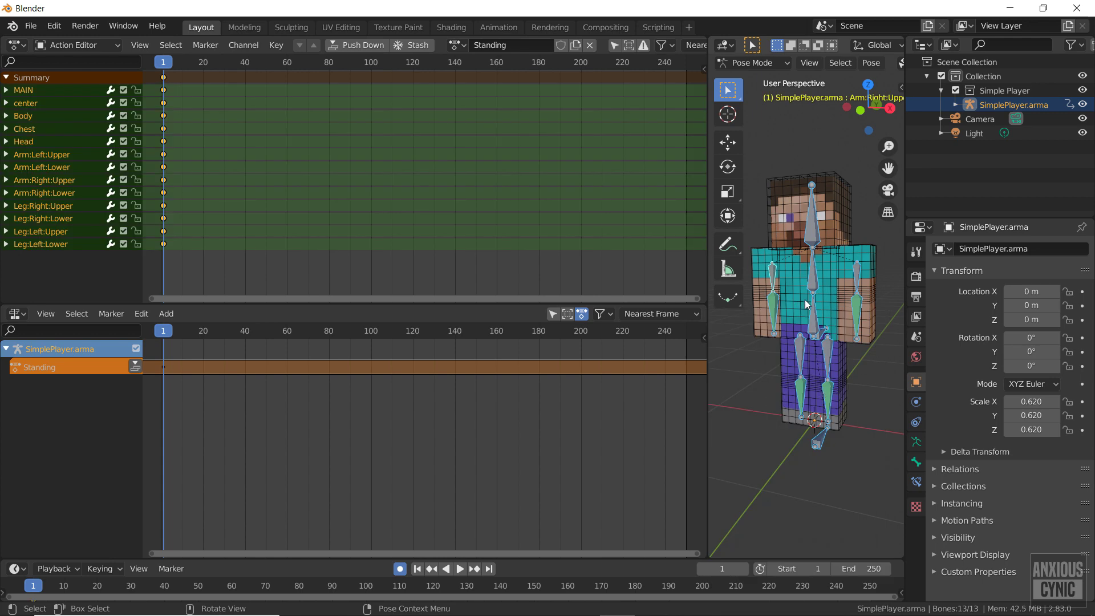
Step: In front orthographic view, rotate the right and left upper arm bones
key("KP_1")
left_click(765, 272)
key("r")
left_click(765, 269)
left_click(854, 269)
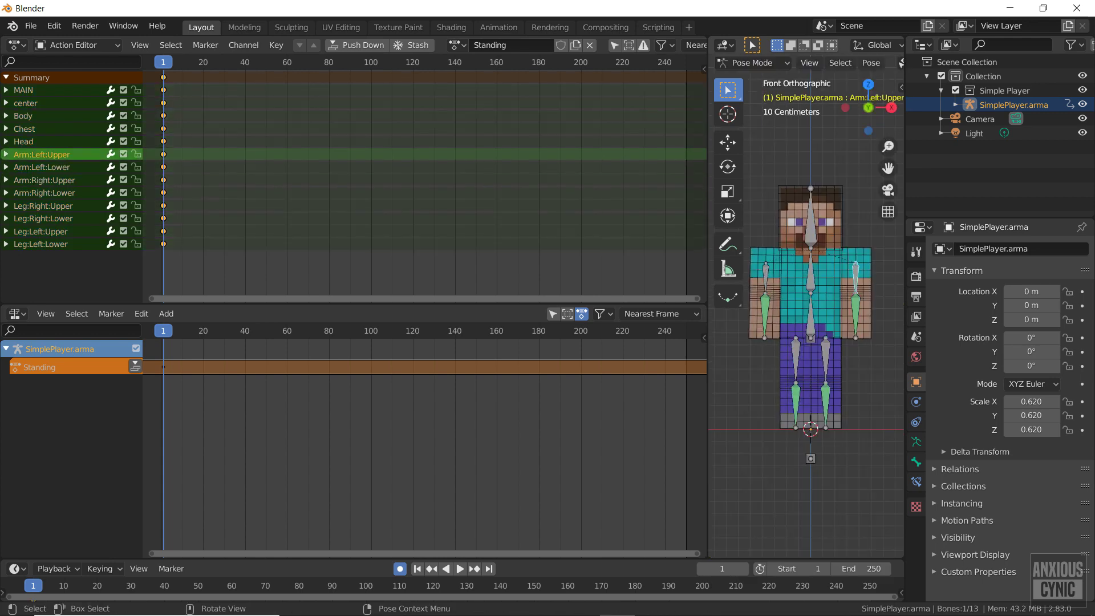
key("r")
left_click(856, 268)
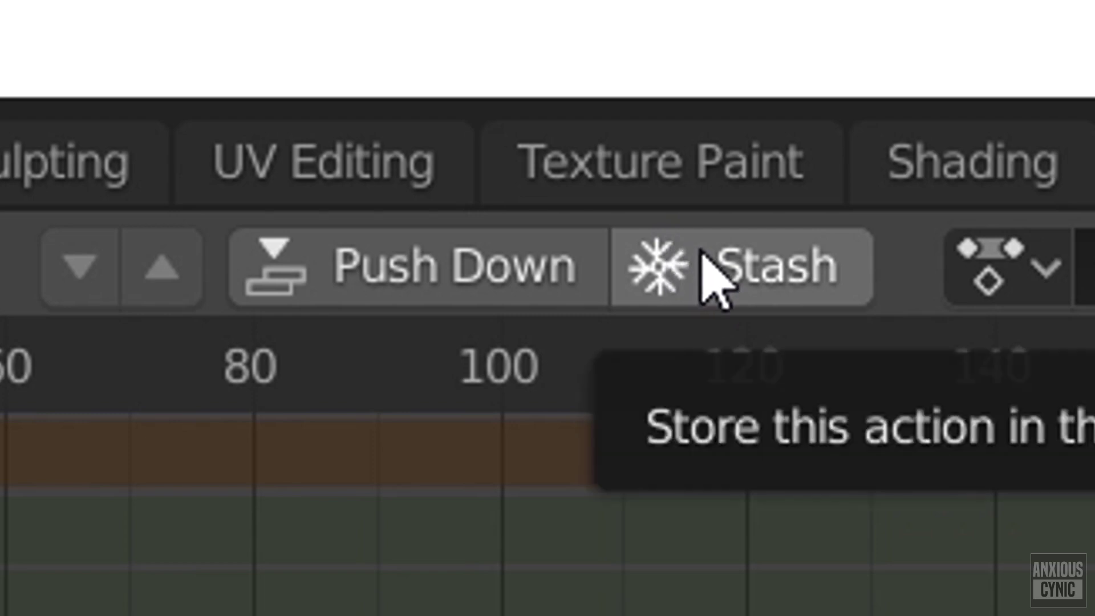
Step: Stash Standing to an NLA track, try its solo, lock and mute toggles, and select the strip
left_click(704, 253)
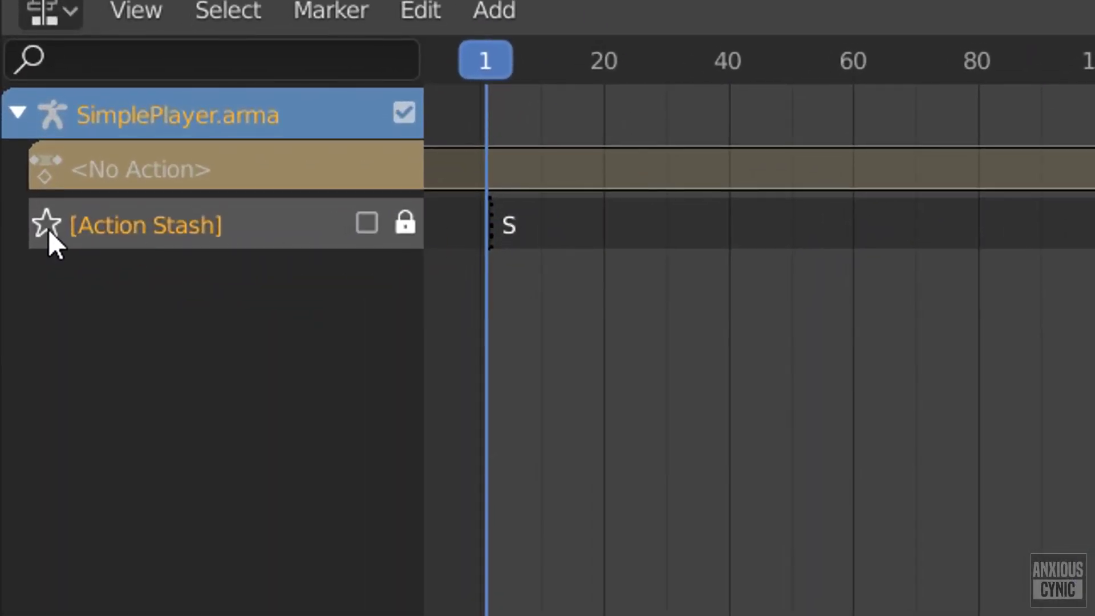
left_click(48, 228)
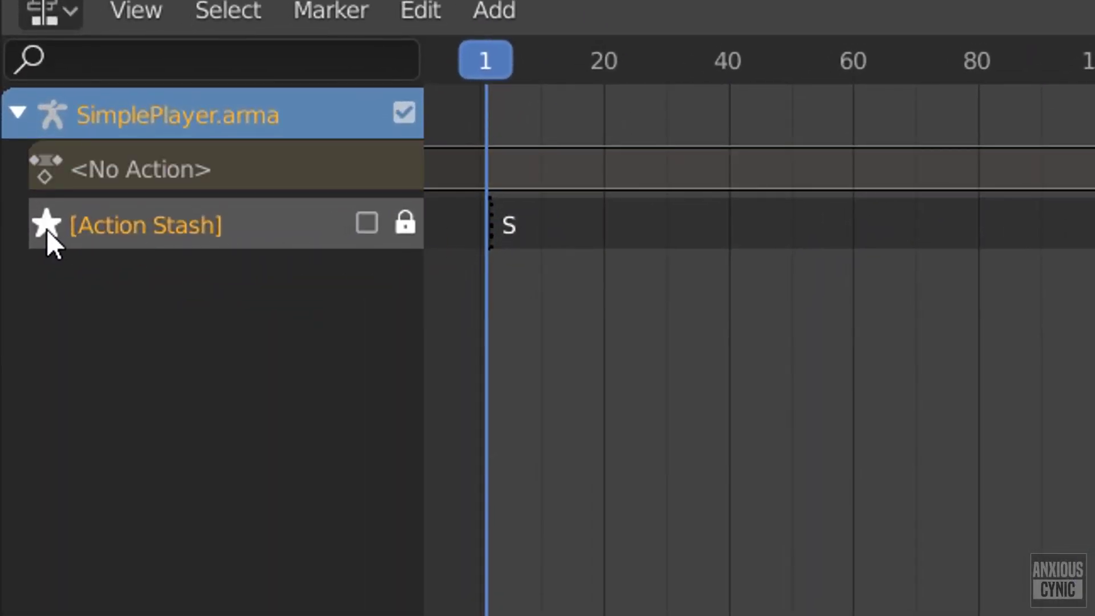
left_click(405, 224)
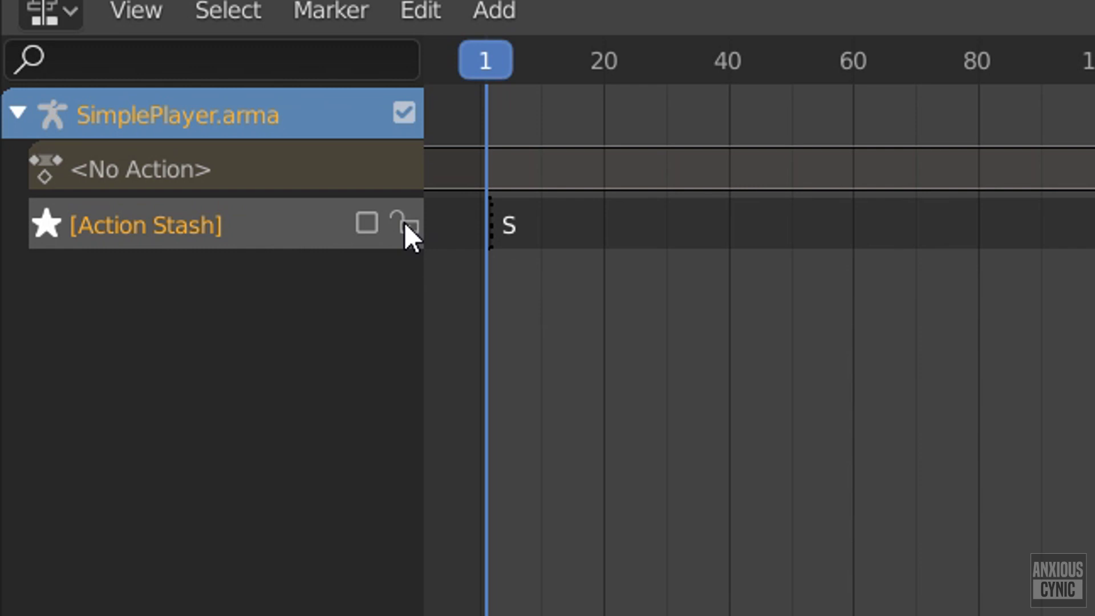
left_click(366, 227)
left_click(366, 225)
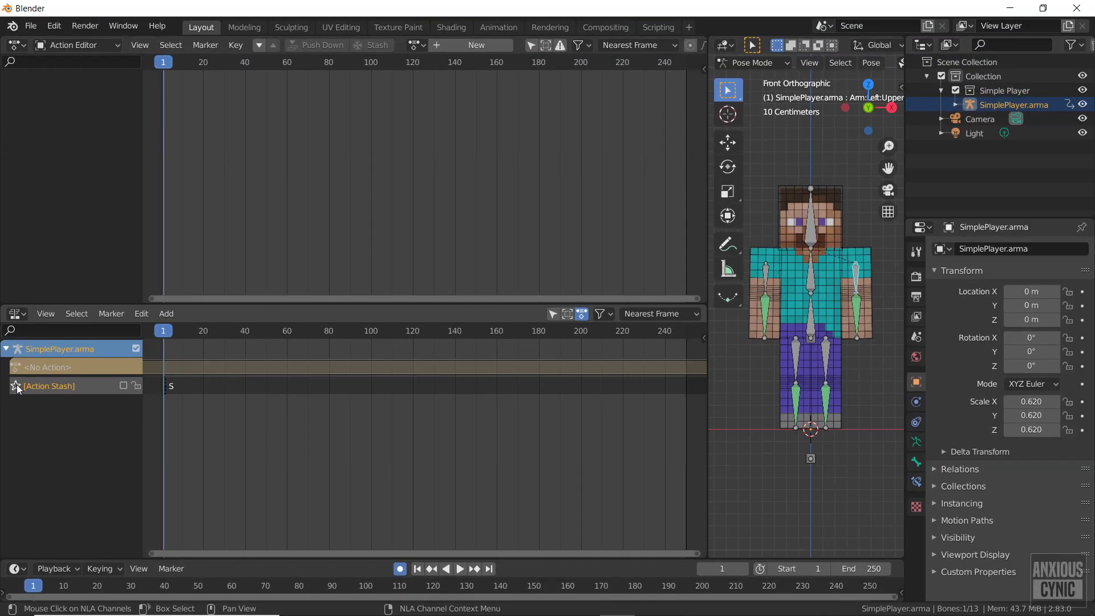
left_click(170, 391)
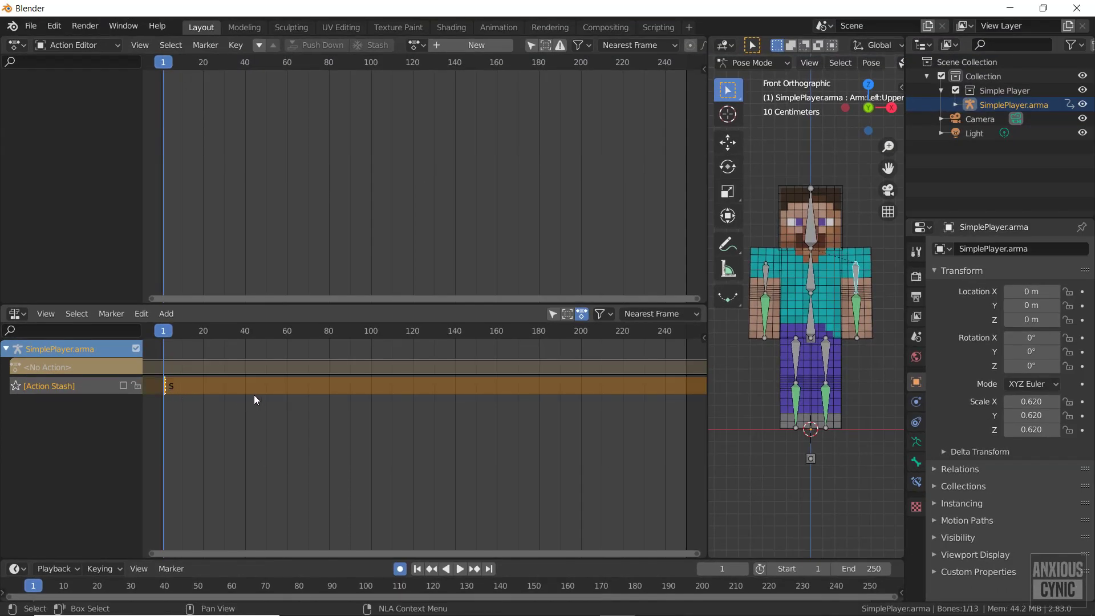
Step: Create a second action named Walking and keep it assigned as the current action
left_click(450, 47)
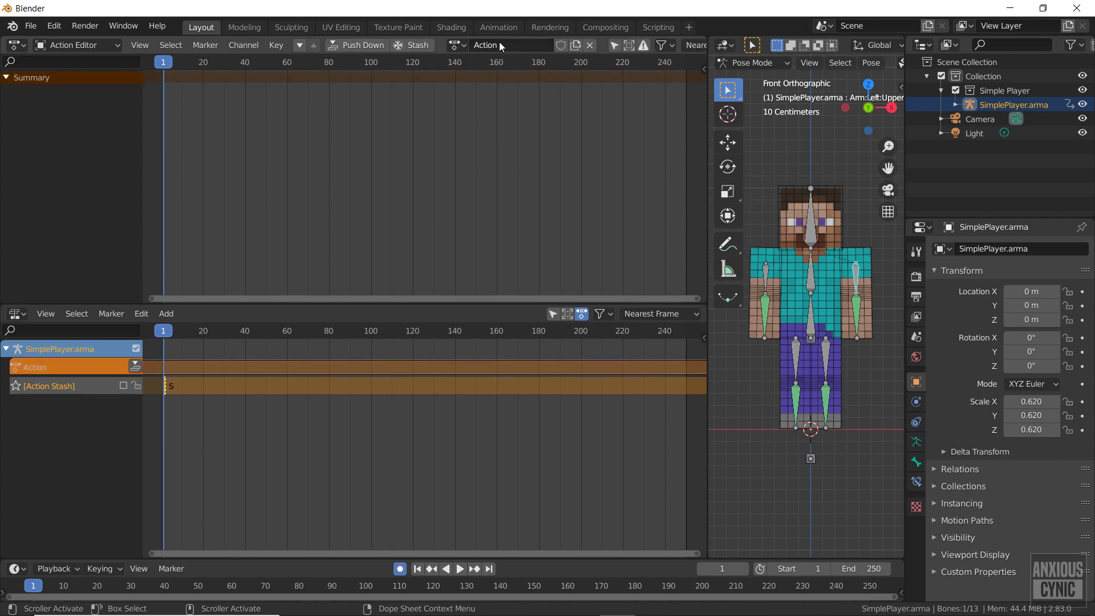
left_click(500, 46)
type("Walk")
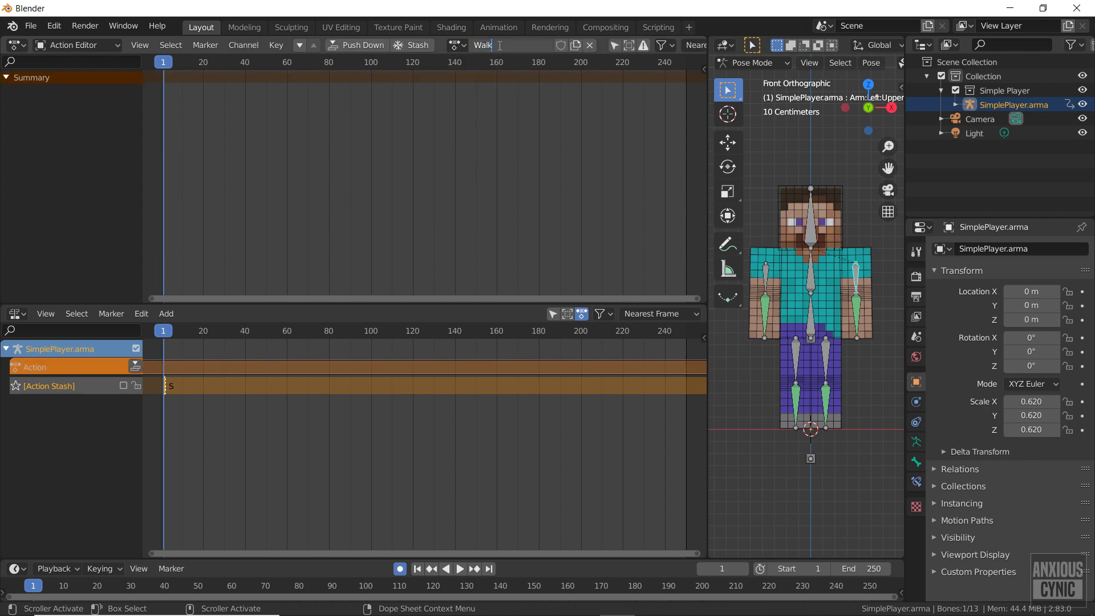
type("ing")
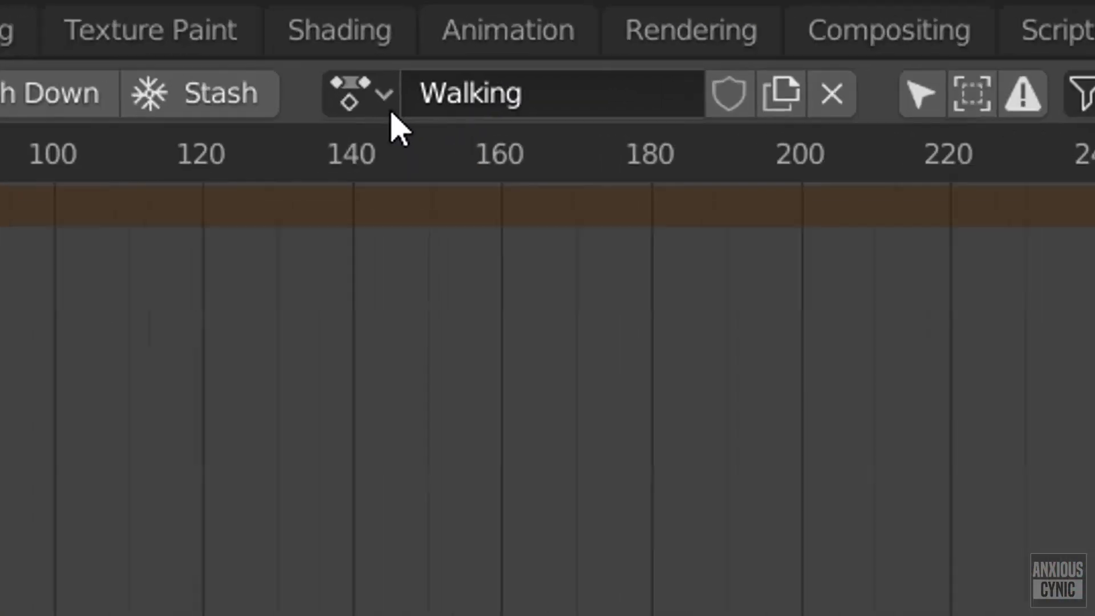
left_click(458, 44)
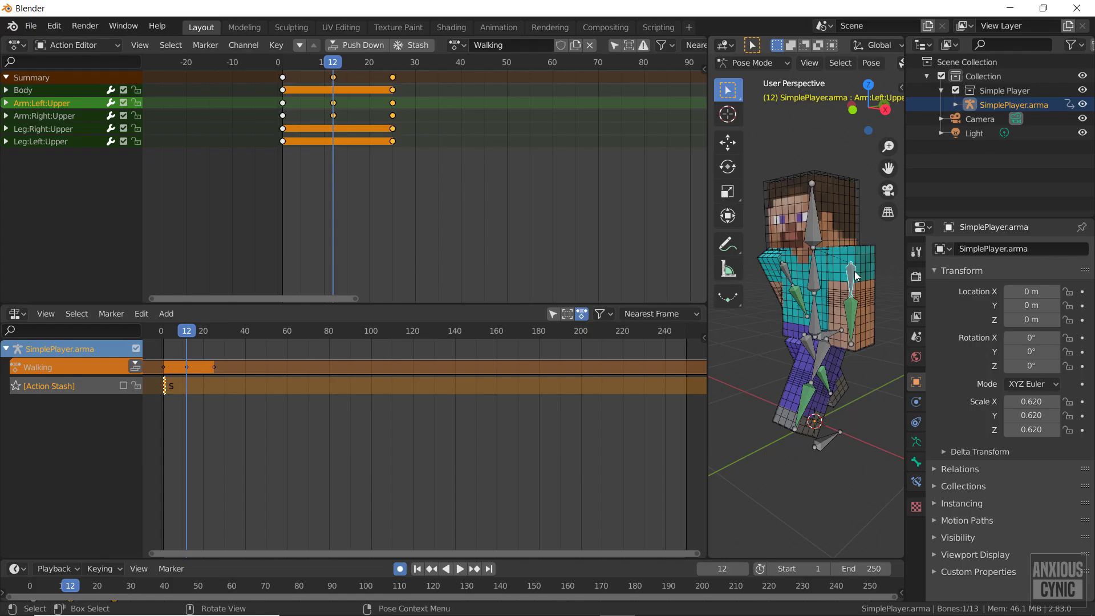
left_click(828, 356)
Step: Swing the upper legs on X into a stride keyed at frame 12, then preview playback
key("alt+r")
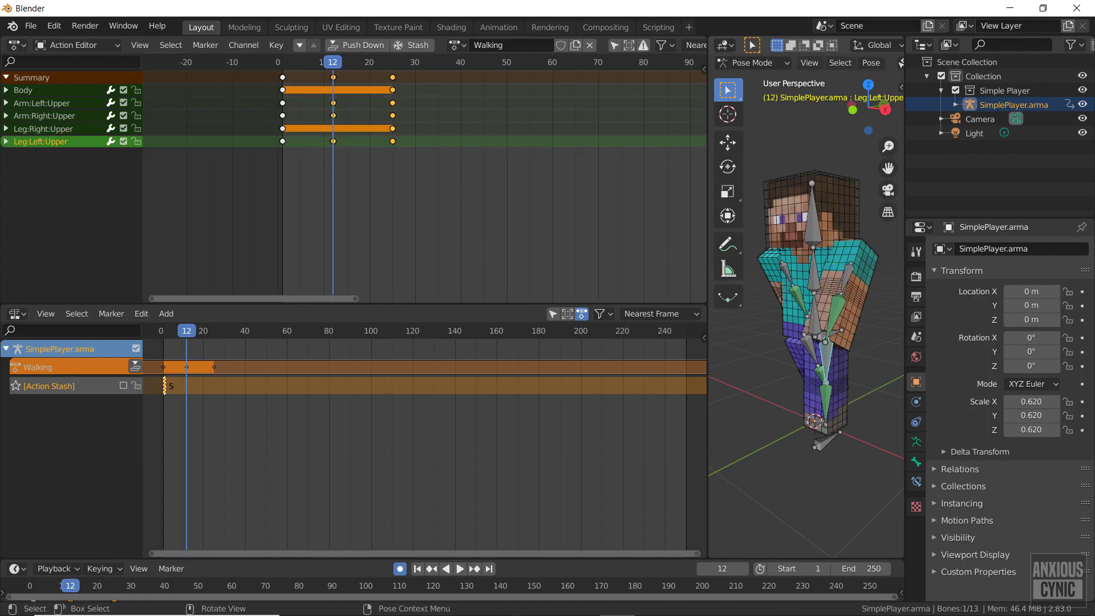
key("r")
key("x")
left_click(829, 354)
left_click(804, 347)
key("alt+r")
key("r")
key("x")
left_click(802, 347)
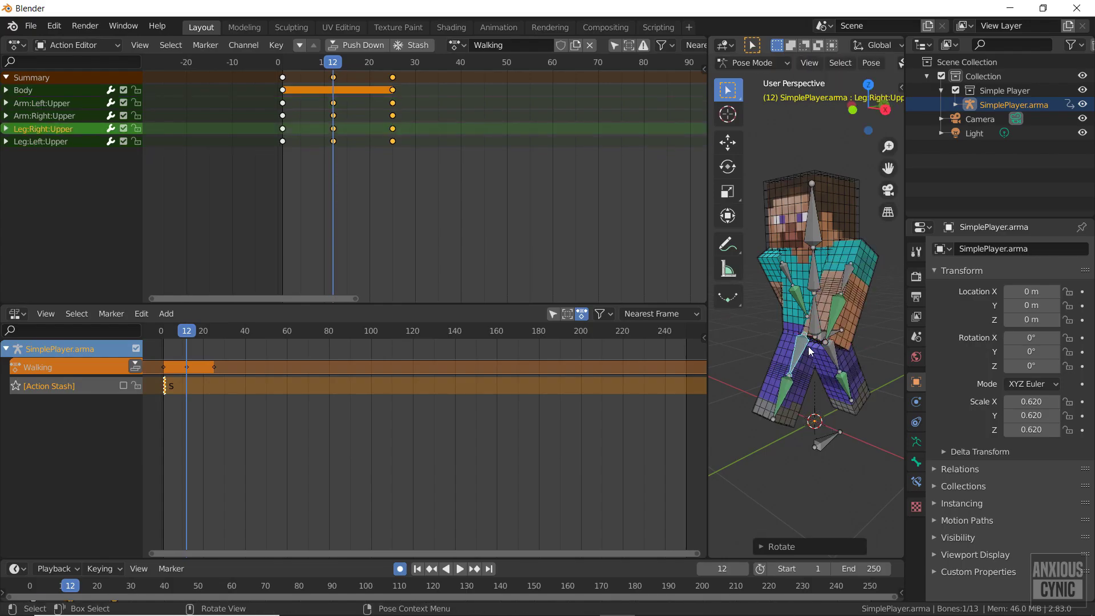
key("space")
key("Escape")
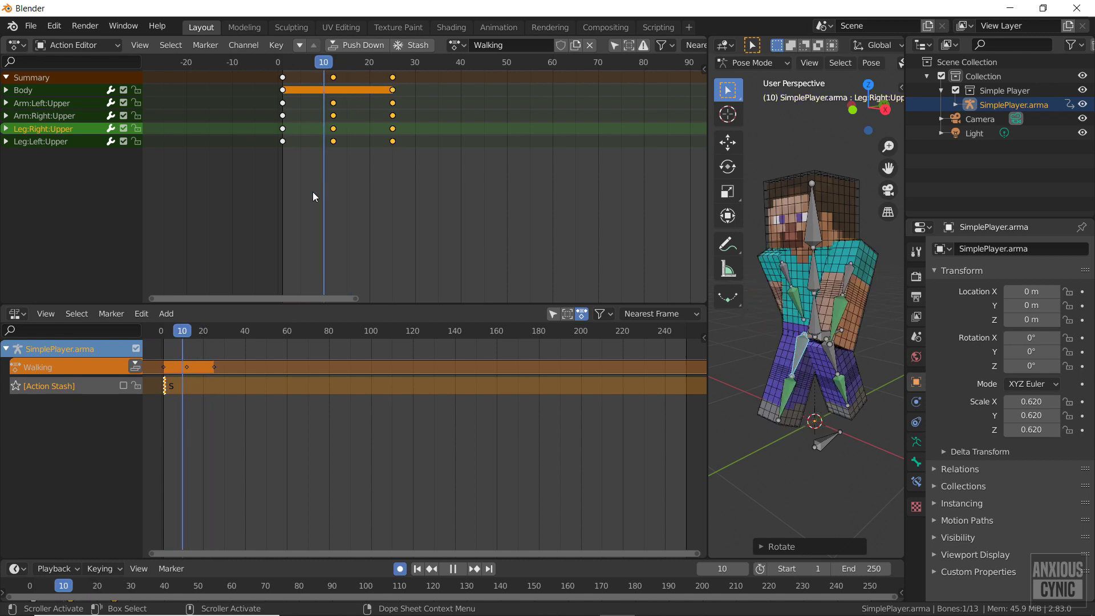
Step: Key both lower leg bones at frames 1 and 25
left_click(814, 397)
left_click(827, 381, "shift")
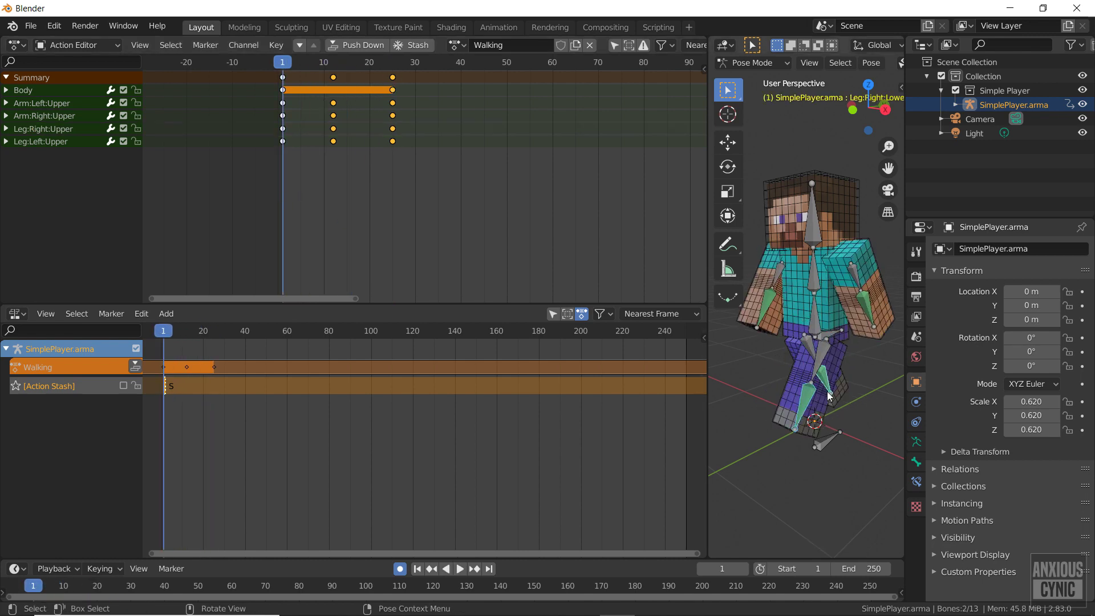
key("i")
left_click(804, 399)
left_click(392, 63)
key("i")
left_click(804, 398)
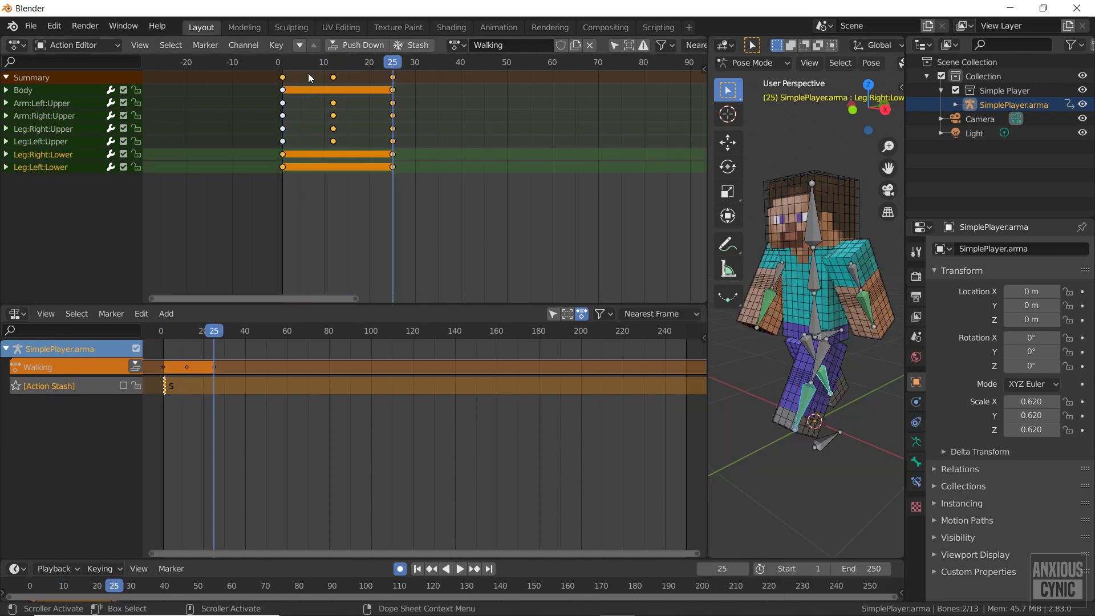
Step: Bend the right knee and key the right lower leg at frame 6
left_click(814, 397)
left_click_drag(284, 63, 304, 76)
left_click(813, 376)
key("i")
left_click(805, 367)
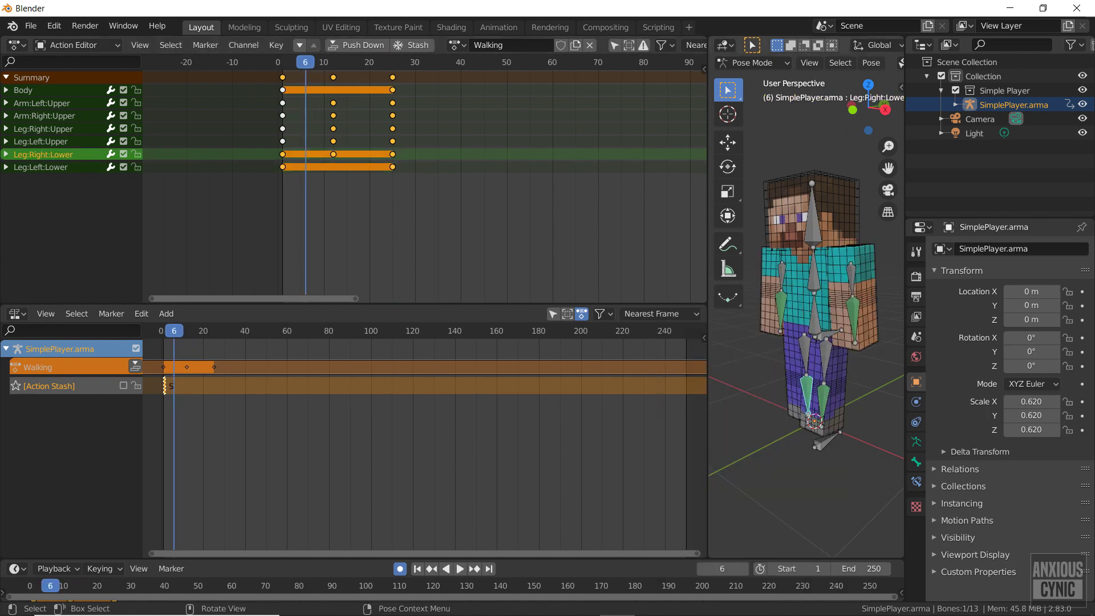
key("r")
left_click(824, 401)
left_click(333, 63)
left_click(842, 386)
Step: Key the left lower leg and bend the left knee on X at frame 18, then preview the walk
key("i")
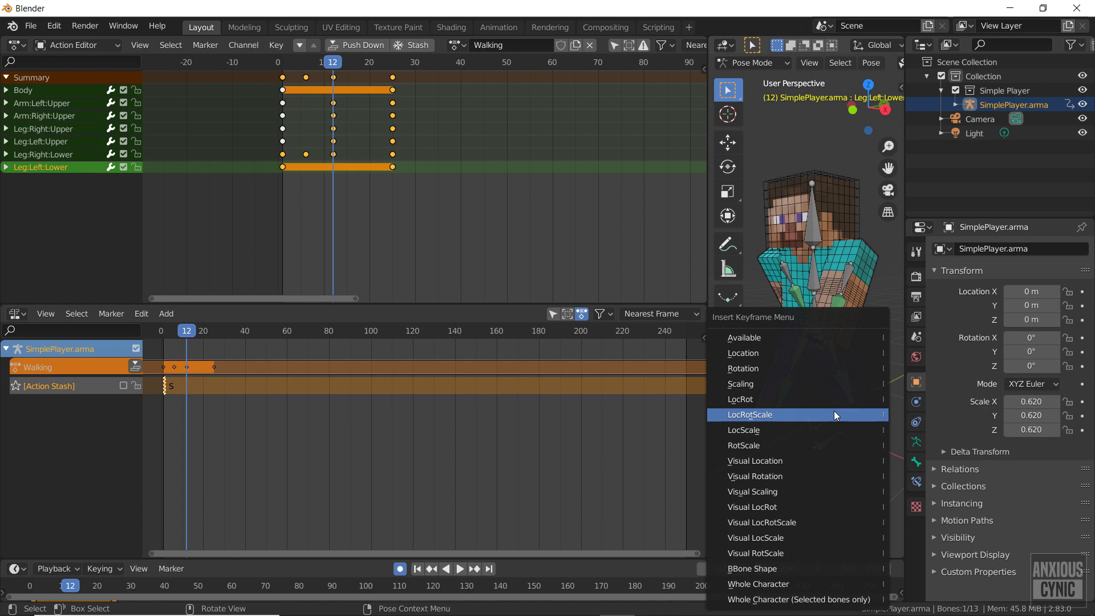
left_click(834, 411)
key("Right")
key("Right")
key("Right")
key("Right")
key("Right")
key("Right")
key("r")
key("x")
left_click(816, 447)
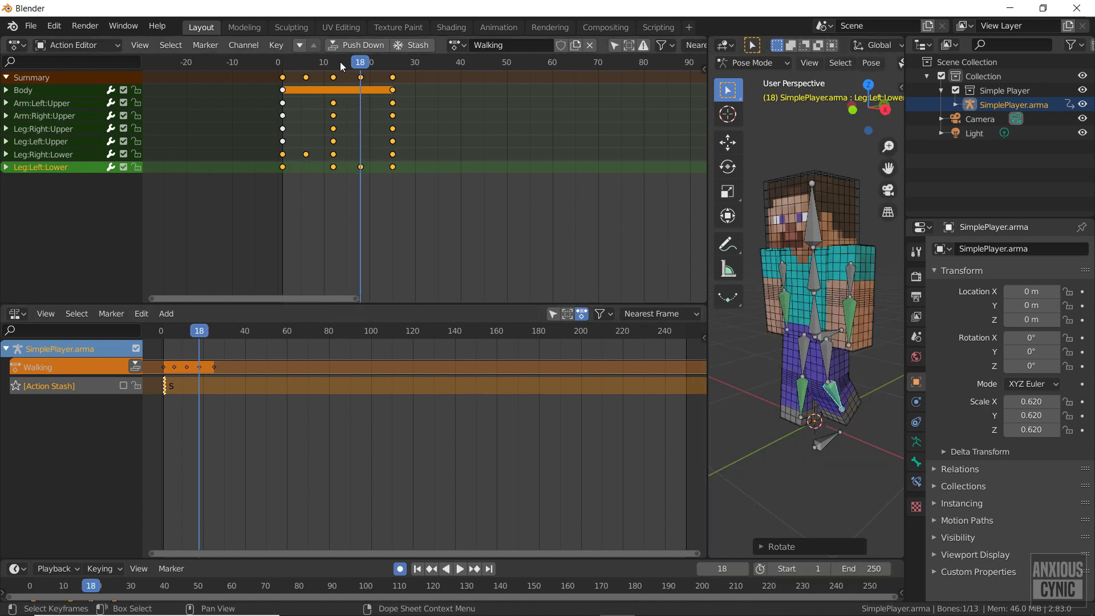
left_click_drag(342, 63, 296, 64)
key("space")
key("Escape")
Step: Push the Walking action down into an NLA strip and slide it to start near frame 24
left_click(362, 42)
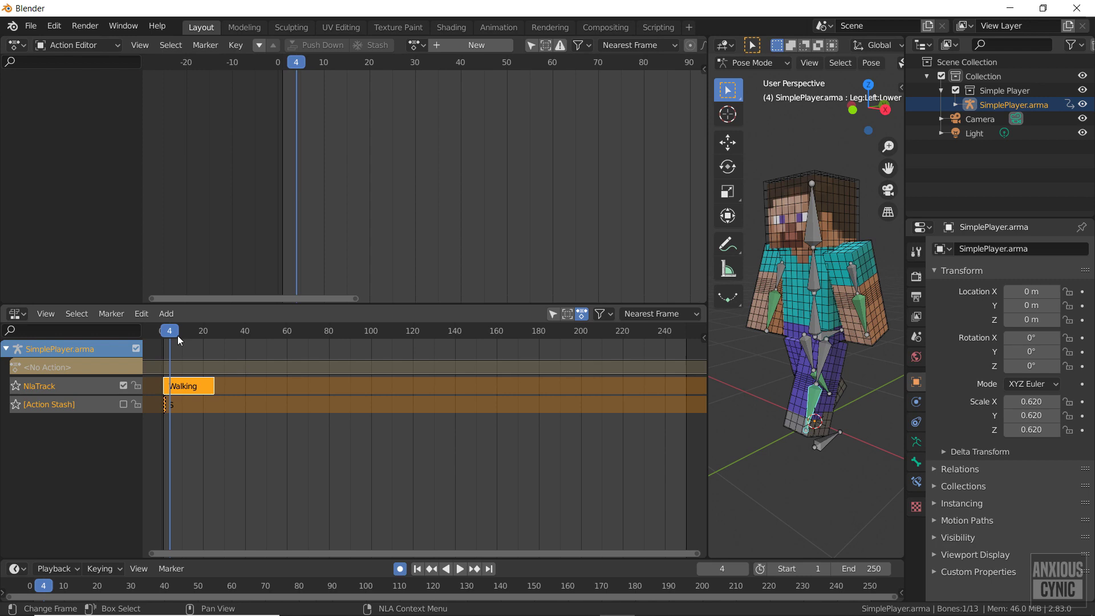
key("space")
left_click_drag(168, 330, 200, 332)
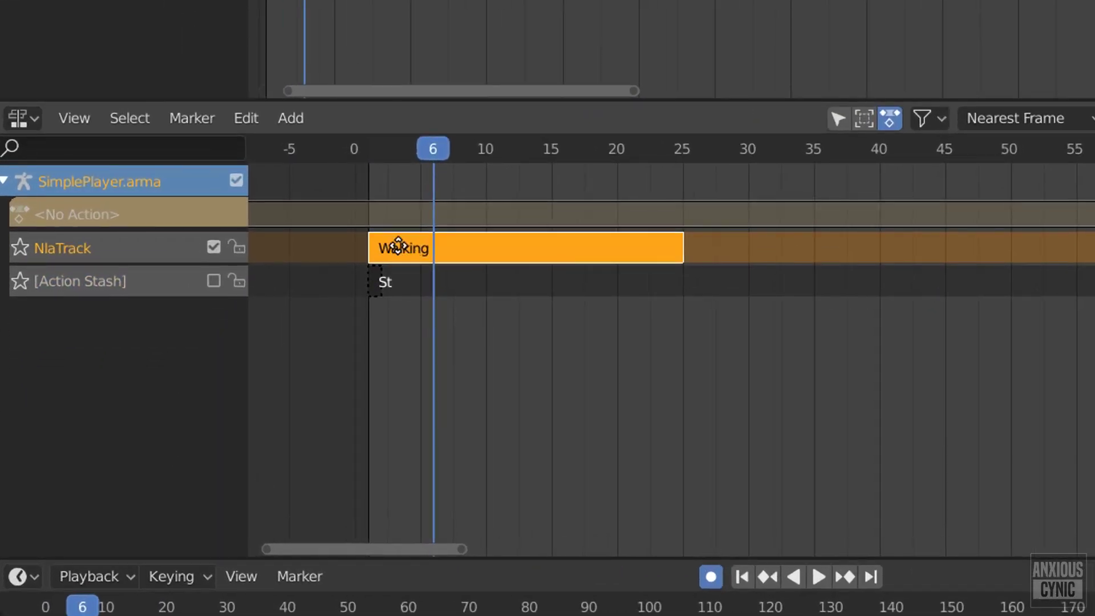
left_click_drag(398, 247, 692, 272)
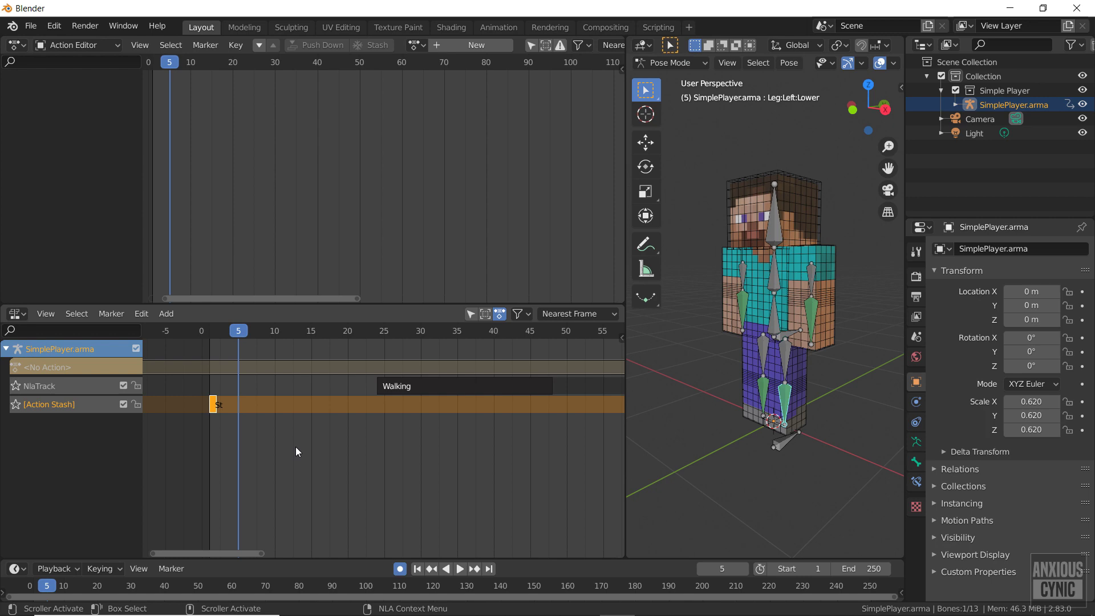
Step: Set the Standing strip's Action Clip Repeat to 24 in the NLA sidebar's Strip tab
key("n")
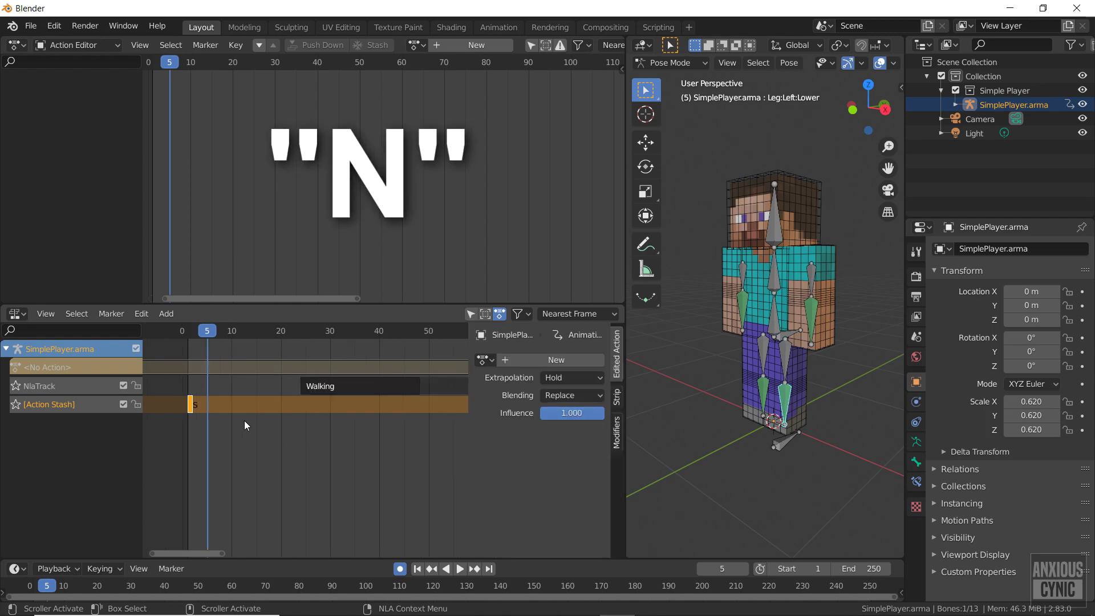
left_click(617, 398)
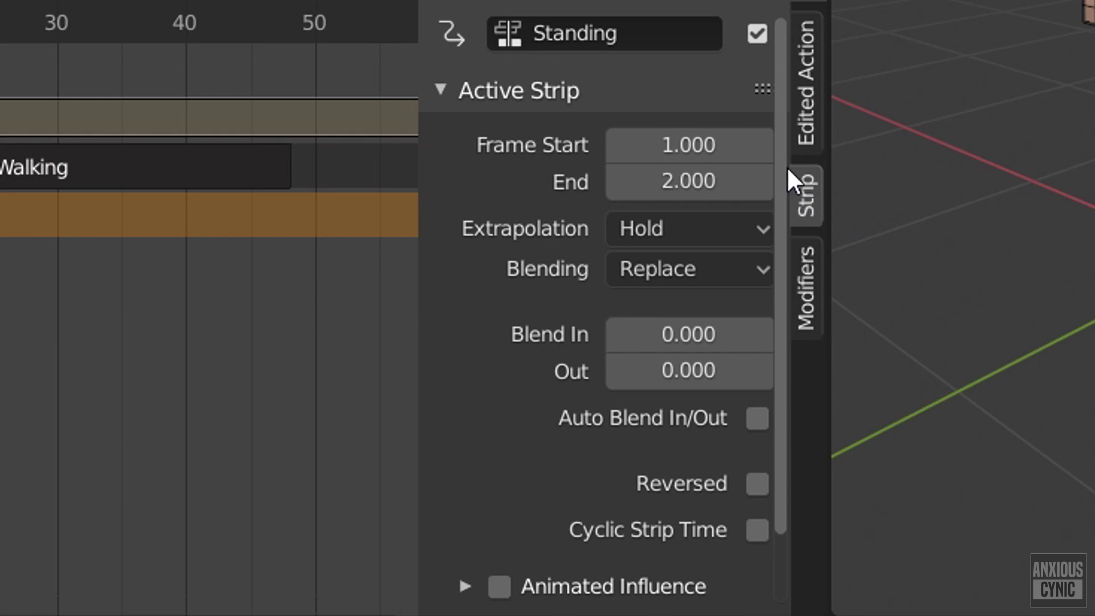
scroll(787, 205, "down", 3)
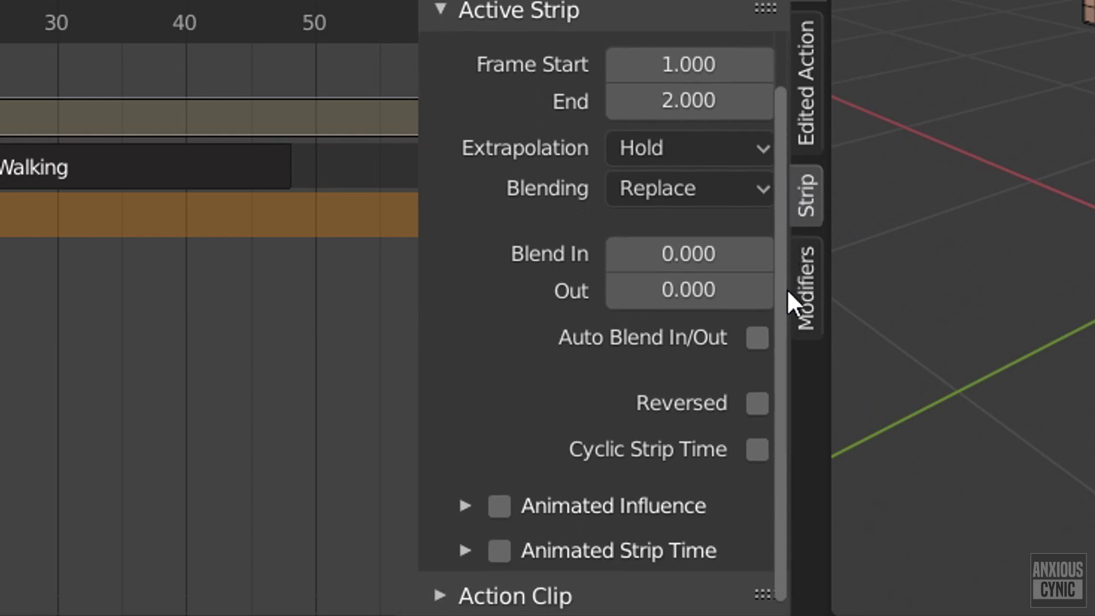
left_click(441, 596)
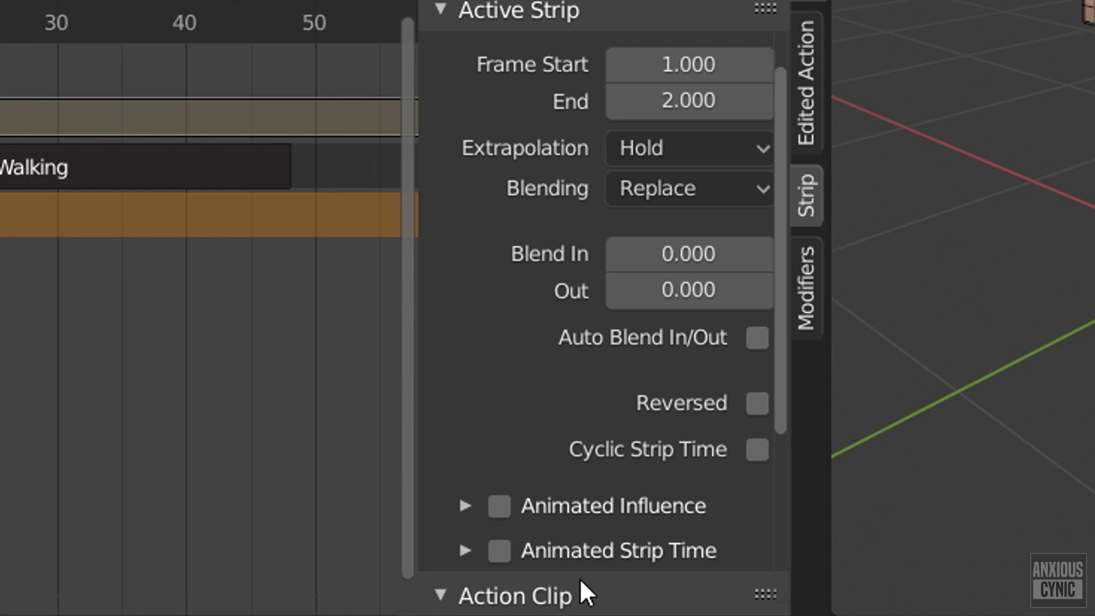
left_click_drag(776, 299, 779, 532)
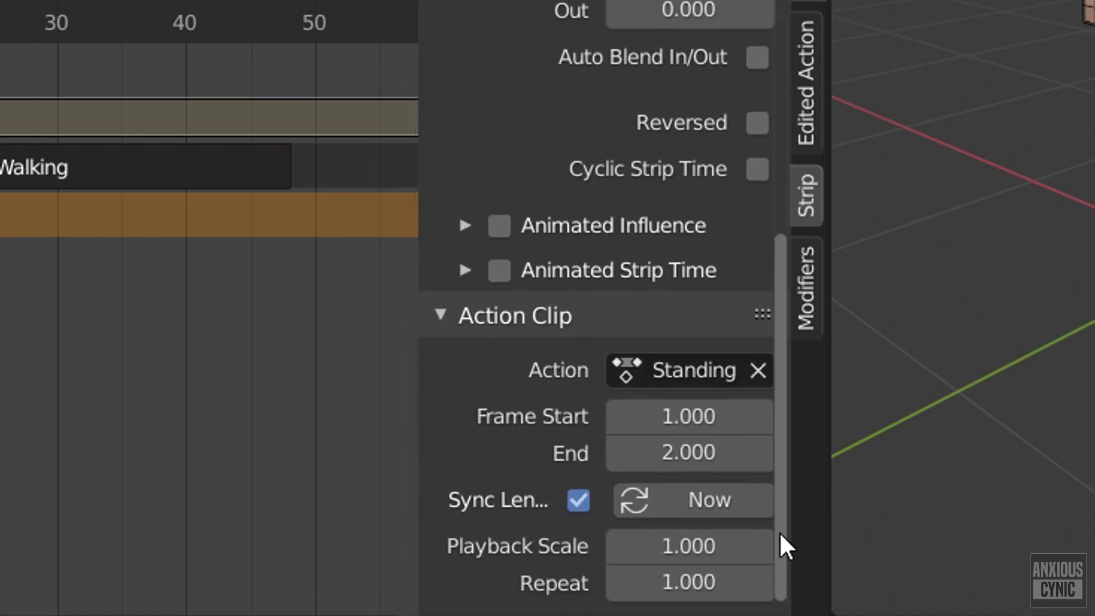
left_click(697, 582)
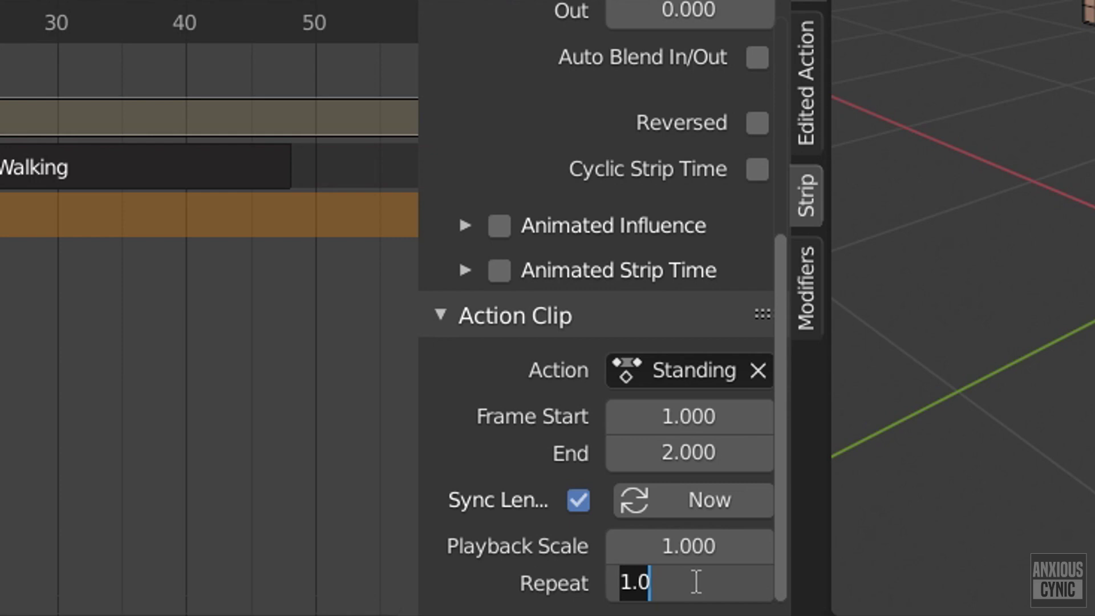
type("24")
key("Return")
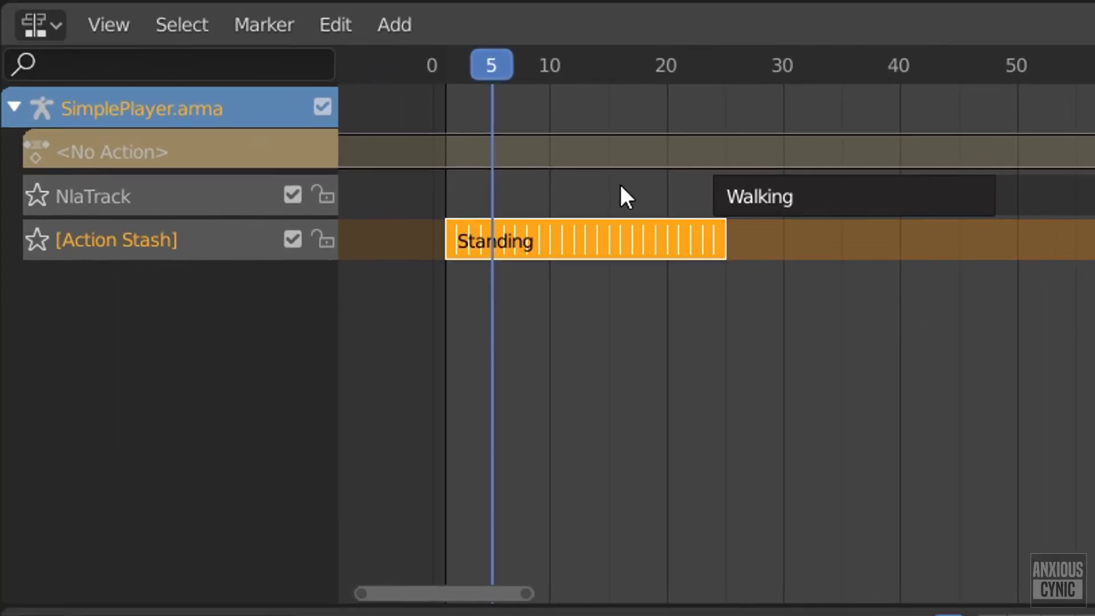
mouse_move(484, 55)
left_mouse_down()
mouse_move(508, 57)
mouse_move(461, 59)
mouse_move(484, 62)
left_mouse_up()
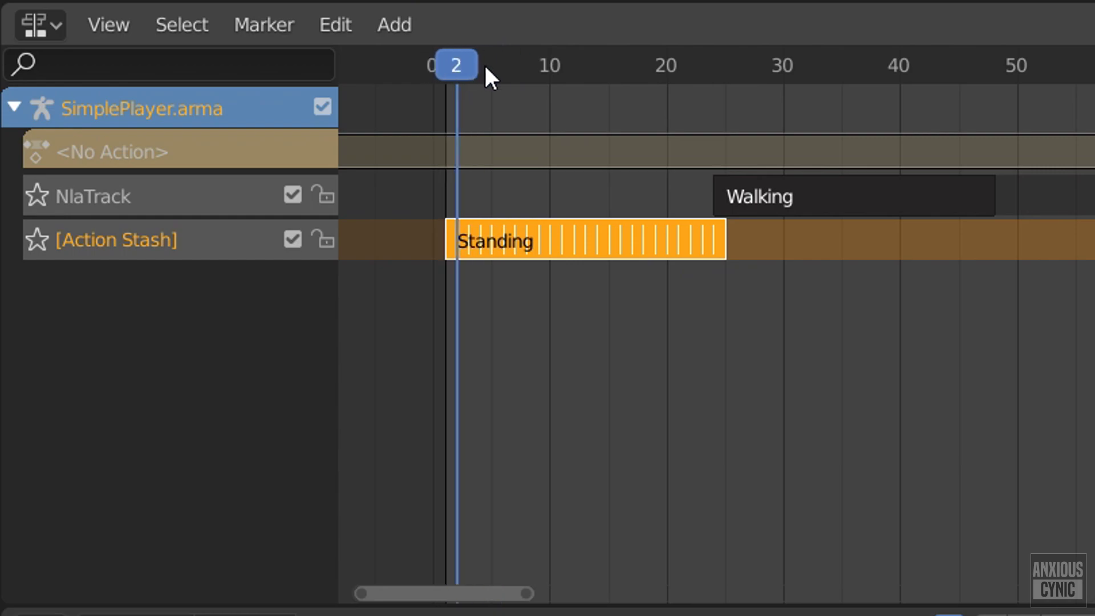
Step: Play back the sequence, then select the Walking strip and start moving it toward frame 16
key("space")
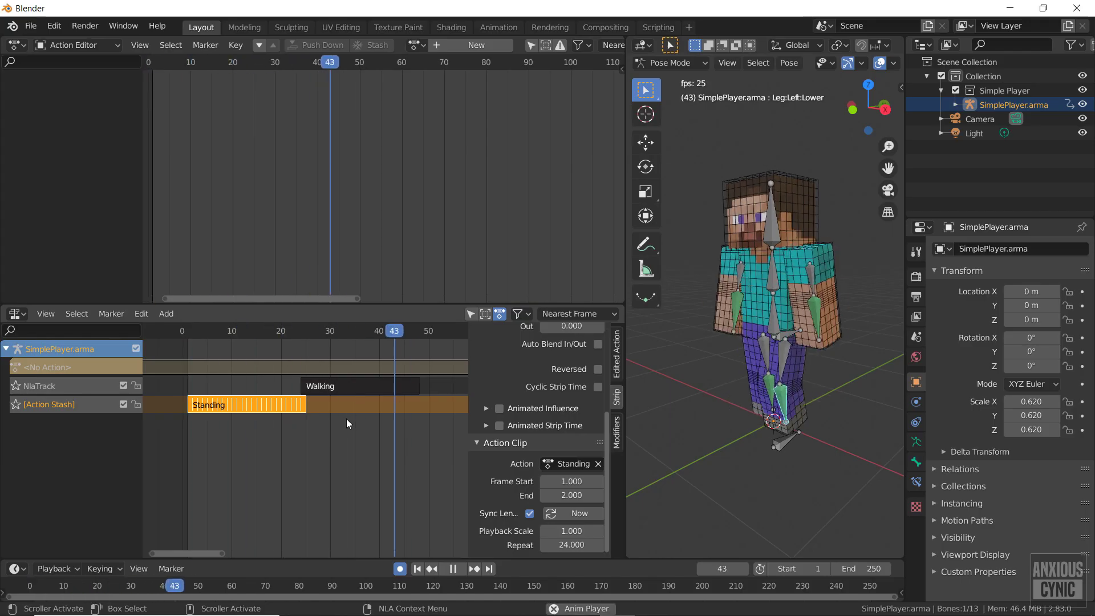
key("space")
mouse_move(336, 332)
left_mouse_down()
mouse_move(283, 331)
mouse_move(332, 343)
left_mouse_up()
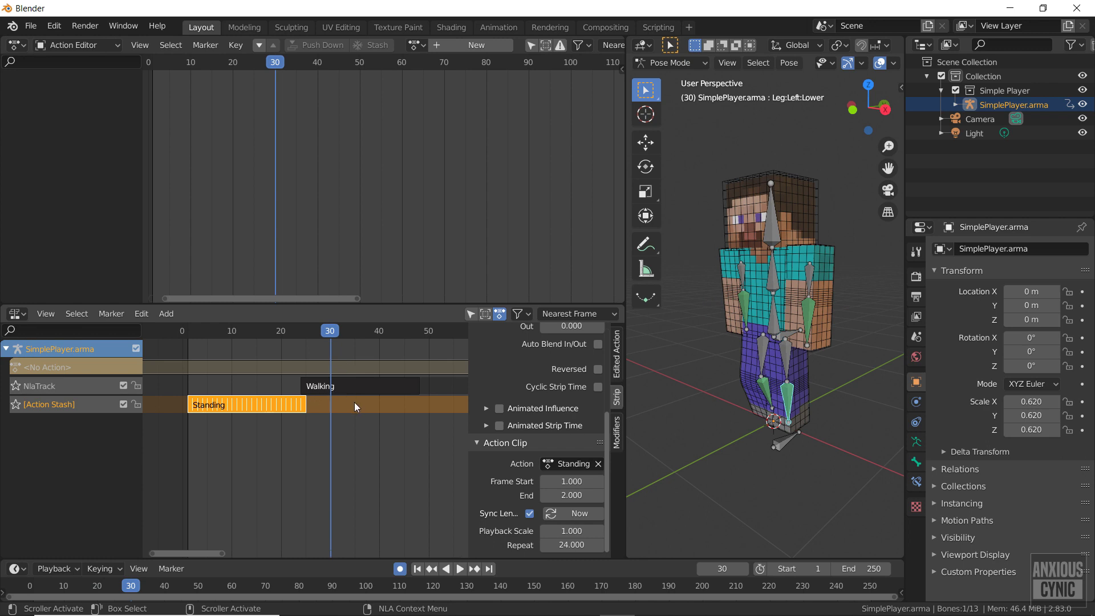
left_click(355, 387)
key("g")
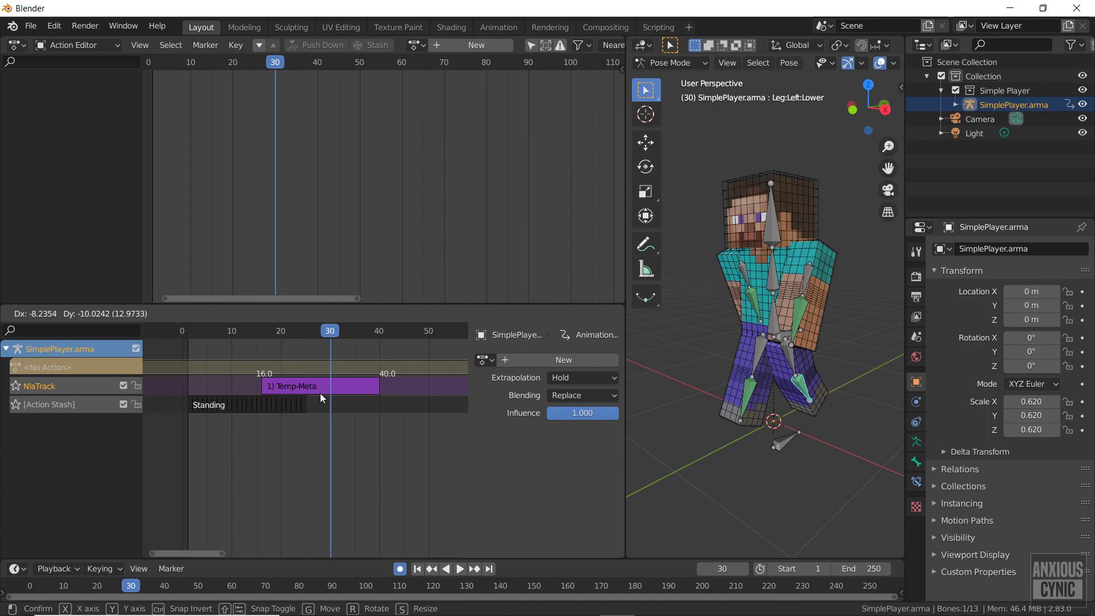
Step: Place Walking at frames 16–40 with a 6-frame Blend In, then move it to frames 12–36
left_click(320, 393)
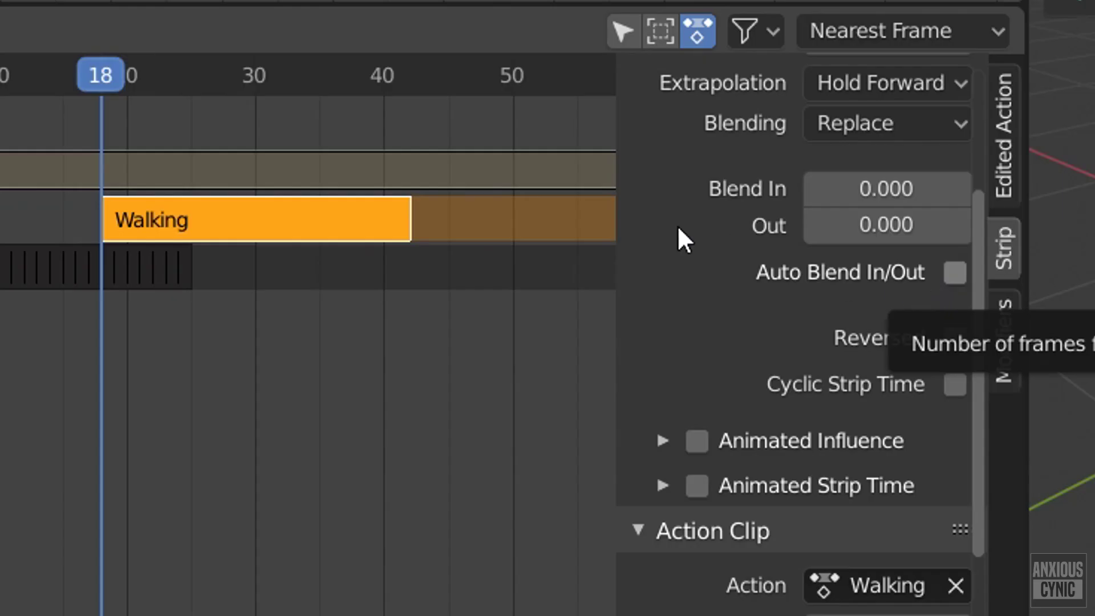
left_click(881, 194)
type("6")
key("Return")
key("Left")
key("Left")
key("Left")
key("Left")
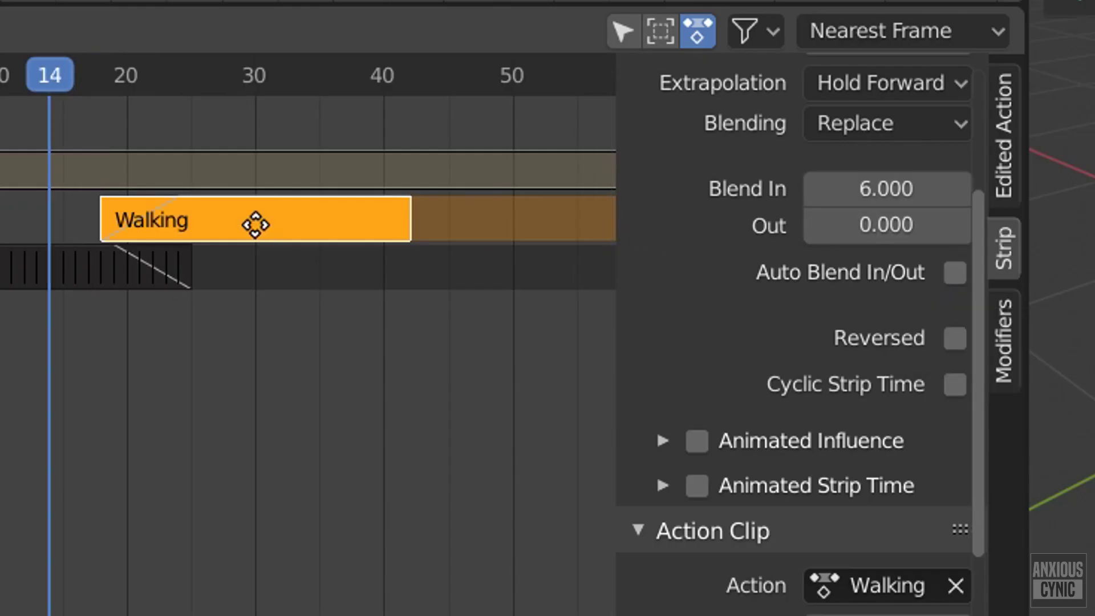
key("g")
left_click(188, 230)
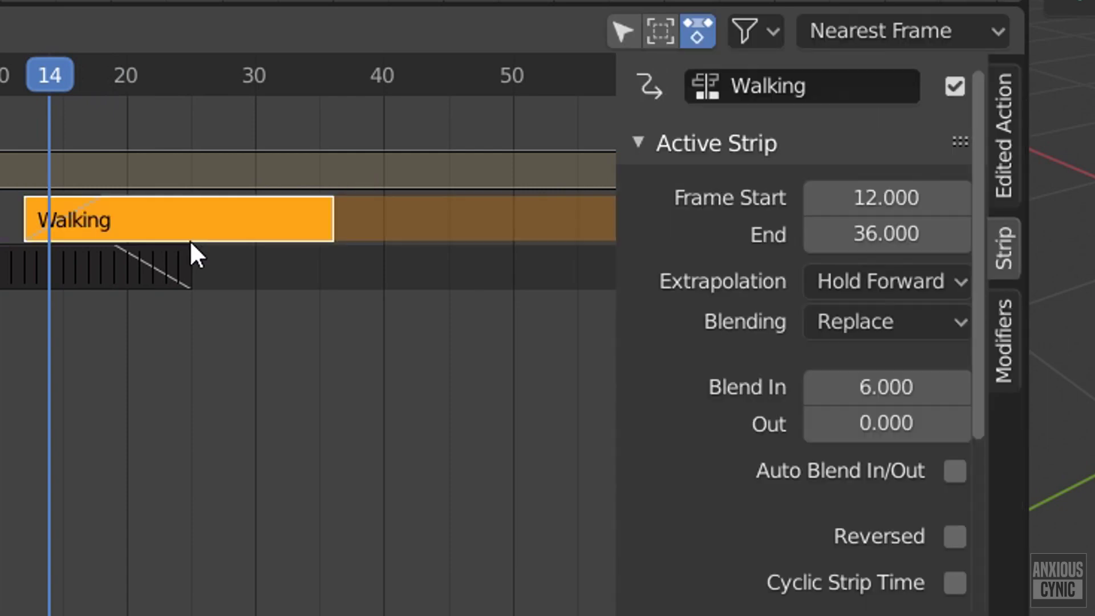
Step: Give the Walking strip a 12-frame Blend In and the Standing strip a 12-frame Blend Out
left_click(883, 394)
type("12")
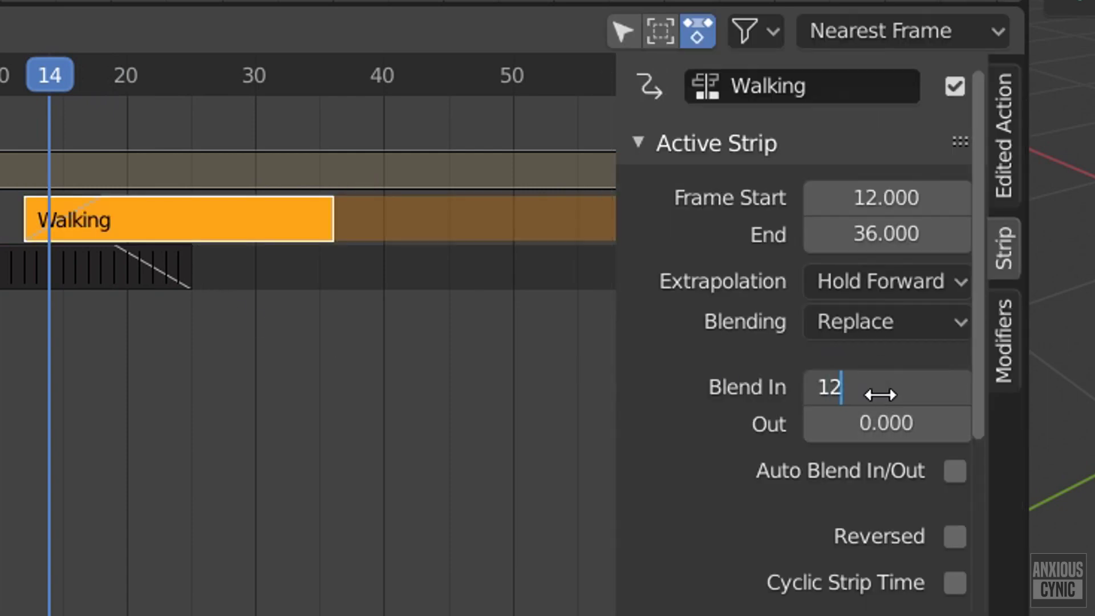
key("Return")
left_click(191, 273)
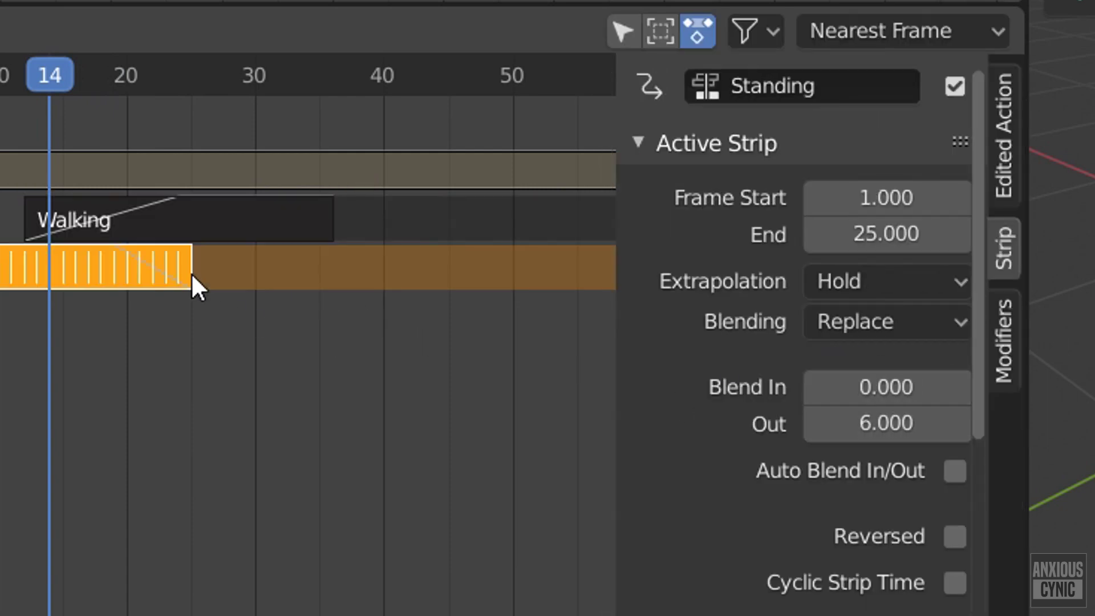
left_click(919, 431)
type("12")
key("Return")
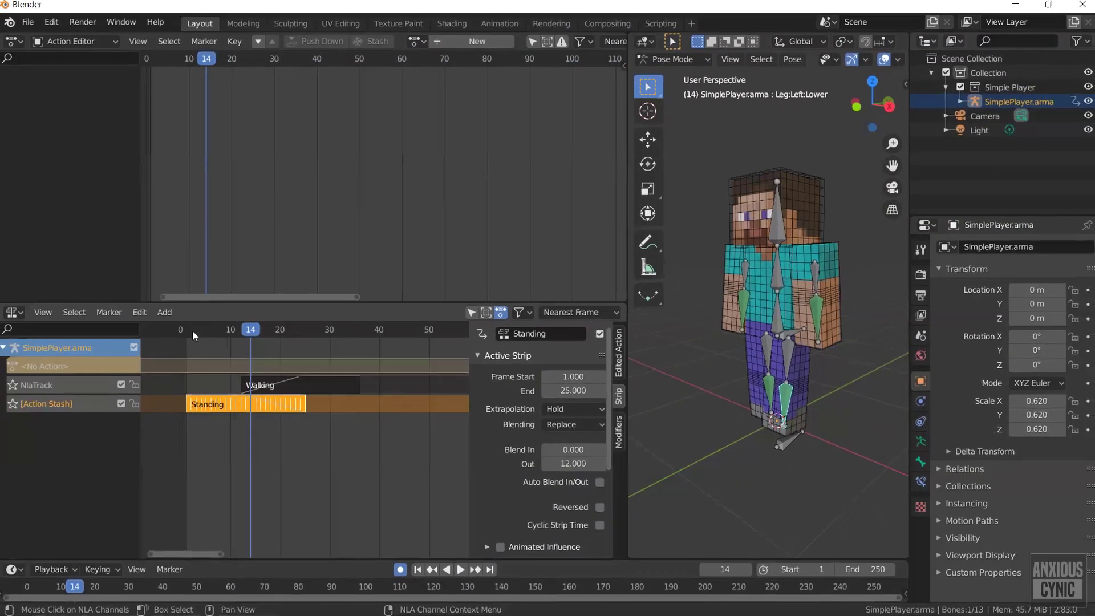
Step: Play back the blended transition, then select the Walking strip and adjust its sidebar settings
left_click(192, 330)
key("space")
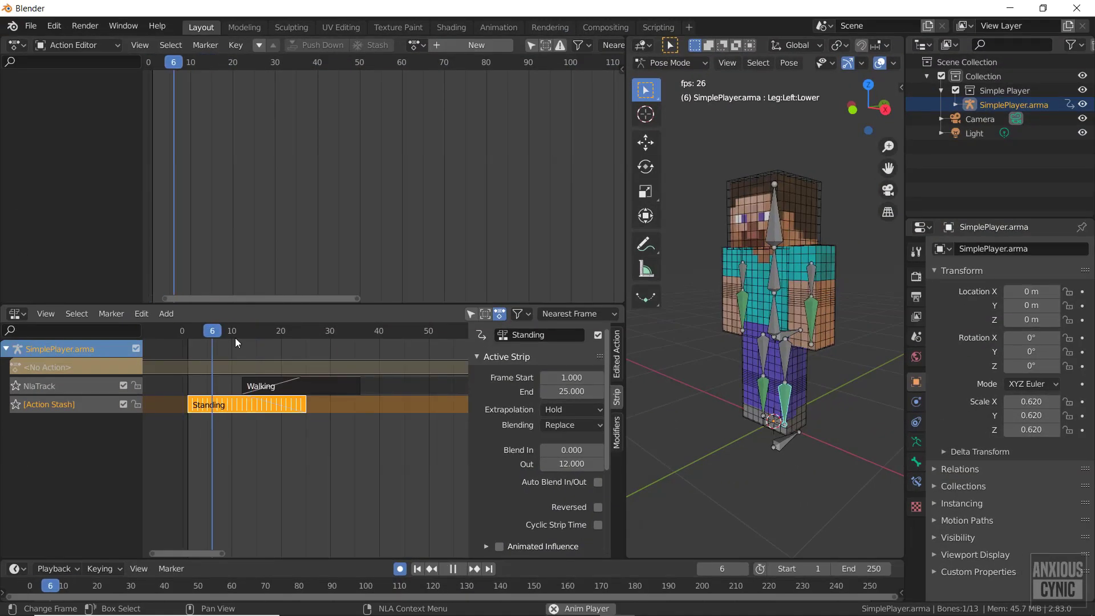
key("space")
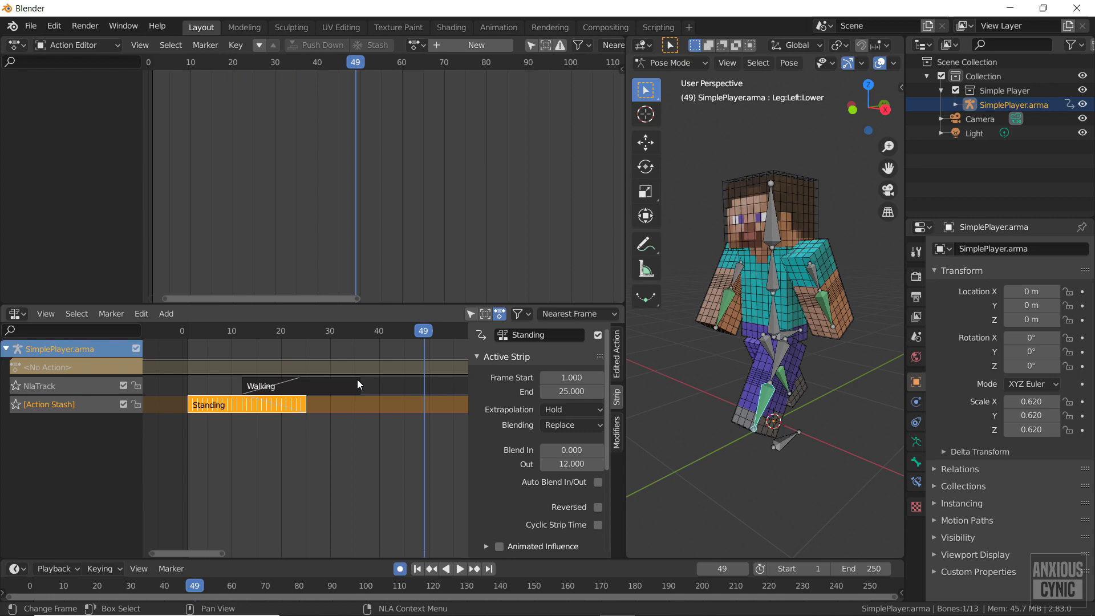
left_click(343, 386)
left_click_drag(611, 393, 611, 464)
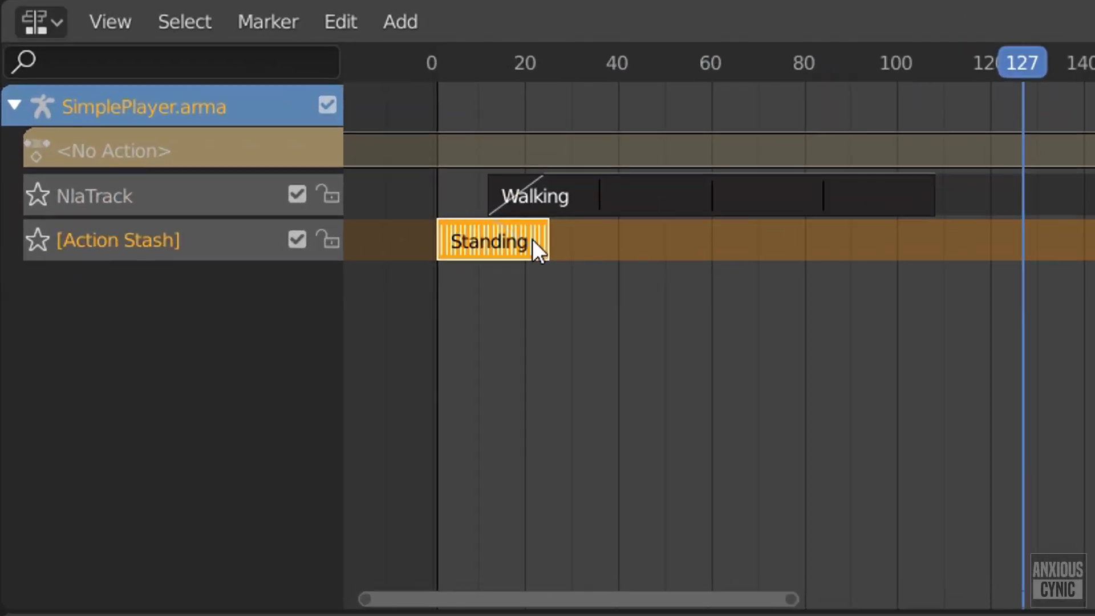
Step: Duplicate the Standing strip, cancelling the first attempt to drag the copy
right_click(541, 240)
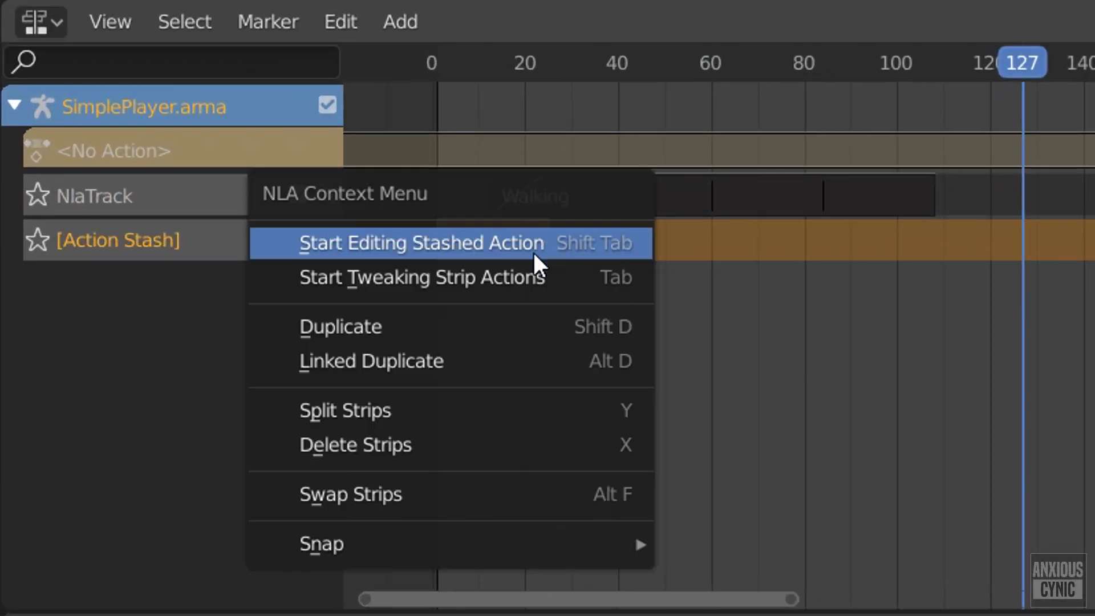
left_click(433, 406)
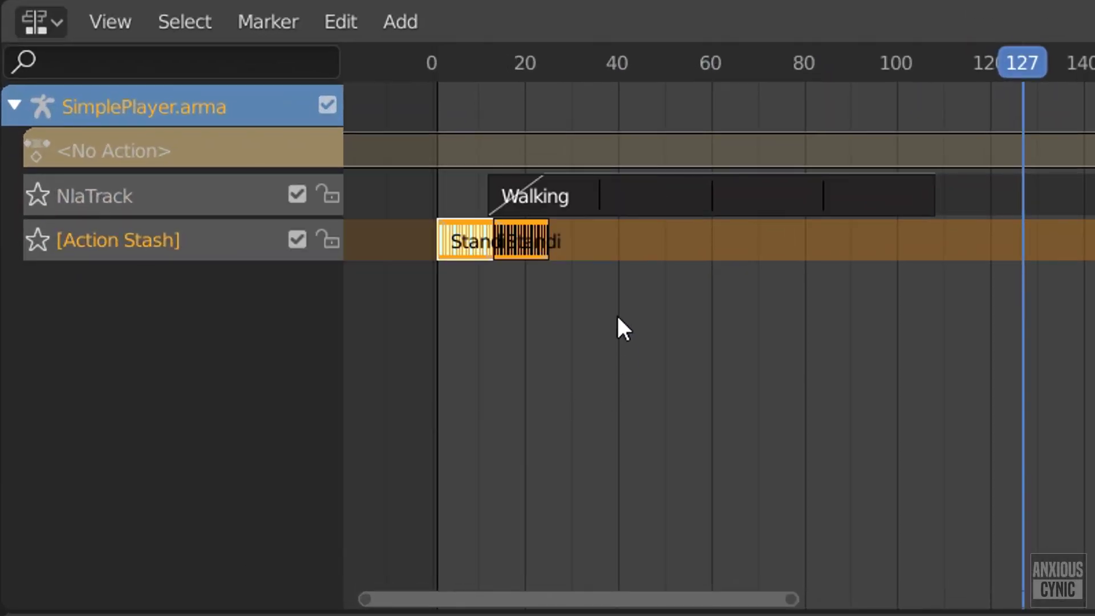
left_click_drag(525, 235, 605, 247)
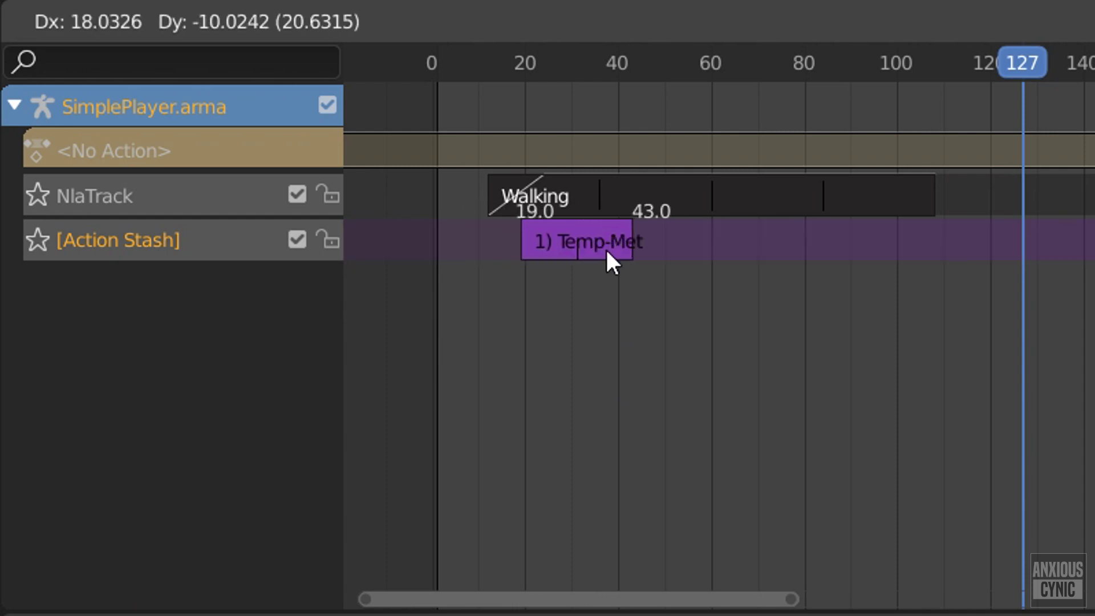
right_click(605, 248)
Step: Move only the copied Standing strip to frame 60 and play it back
left_click(608, 252)
left_click(545, 243)
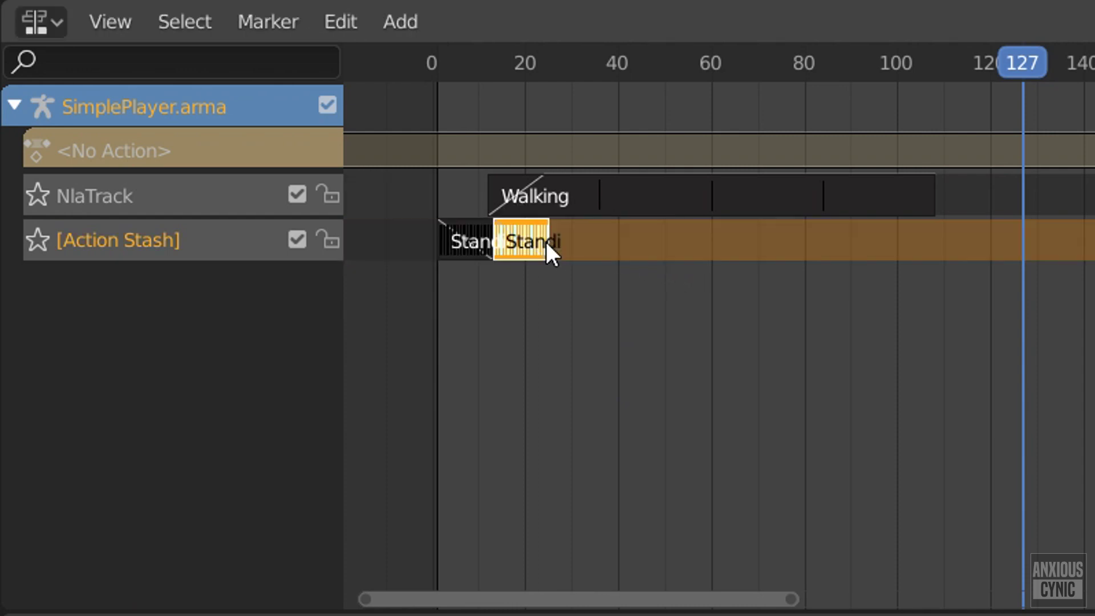
left_click_drag(527, 234, 747, 255)
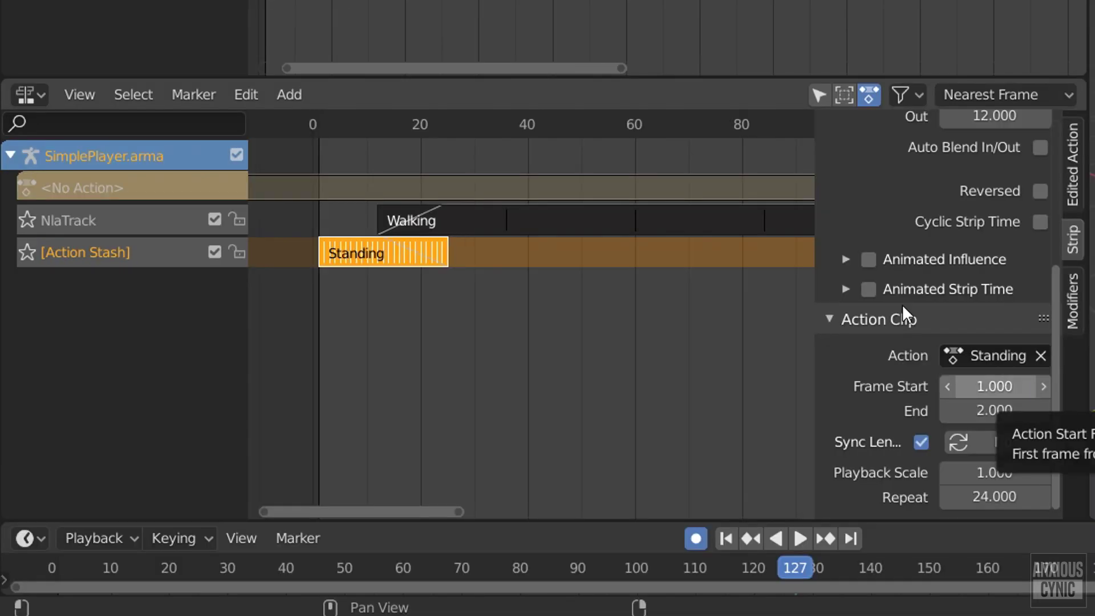
key("space")
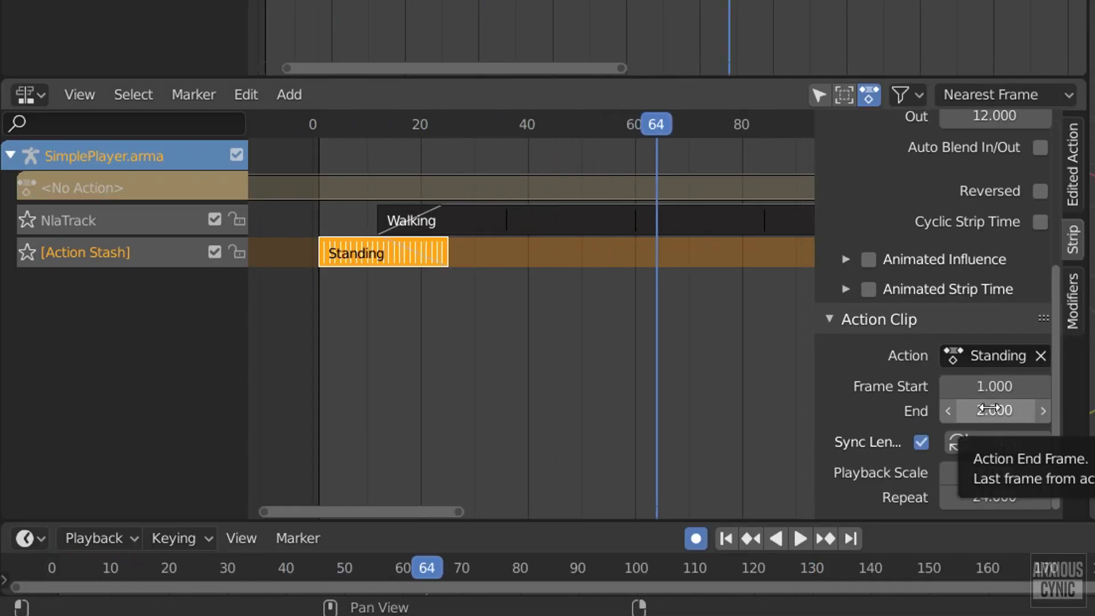
Step: Move the Standing.001 strip back so it starts at frame 96
scroll(1052, 272, "up", 6)
scroll(1051, 303, "down", 6)
middle_click_drag(638, 316, 484, 327)
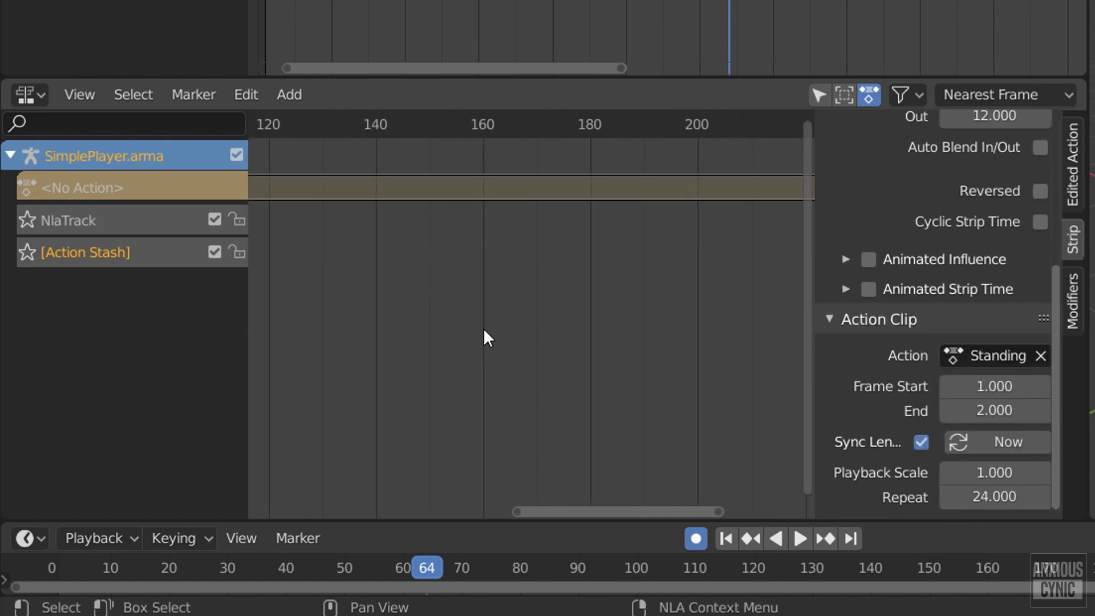
scroll(529, 314, "down", 11)
scroll(550, 307, "up", 2)
left_click(411, 224)
left_click_drag(649, 258, 432, 257)
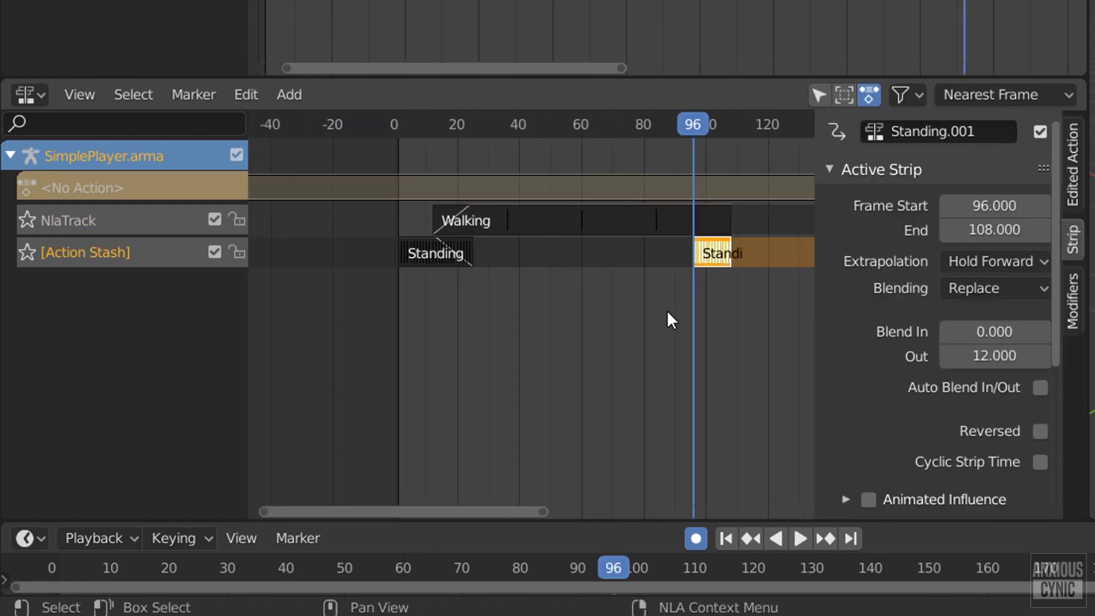
Step: Give Standing.001 a clip Frame Start of 1, Blend In 12 and Blend Out 0
middle_click_drag(668, 312, 471, 285)
scroll(532, 252, "up", 6)
left_click_drag(1055, 260, 1055, 403)
double_click(1025, 389)
type("1")
key("Return")
scroll(596, 287, "up", 6)
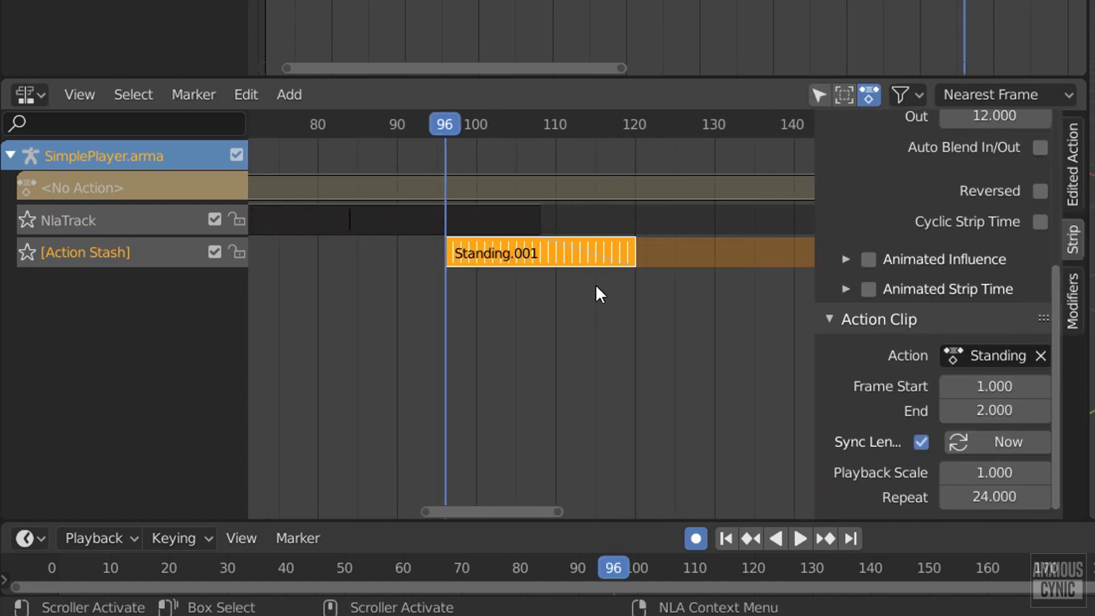
scroll(596, 287, "up", 2)
left_click_drag(1059, 277, 1058, 150)
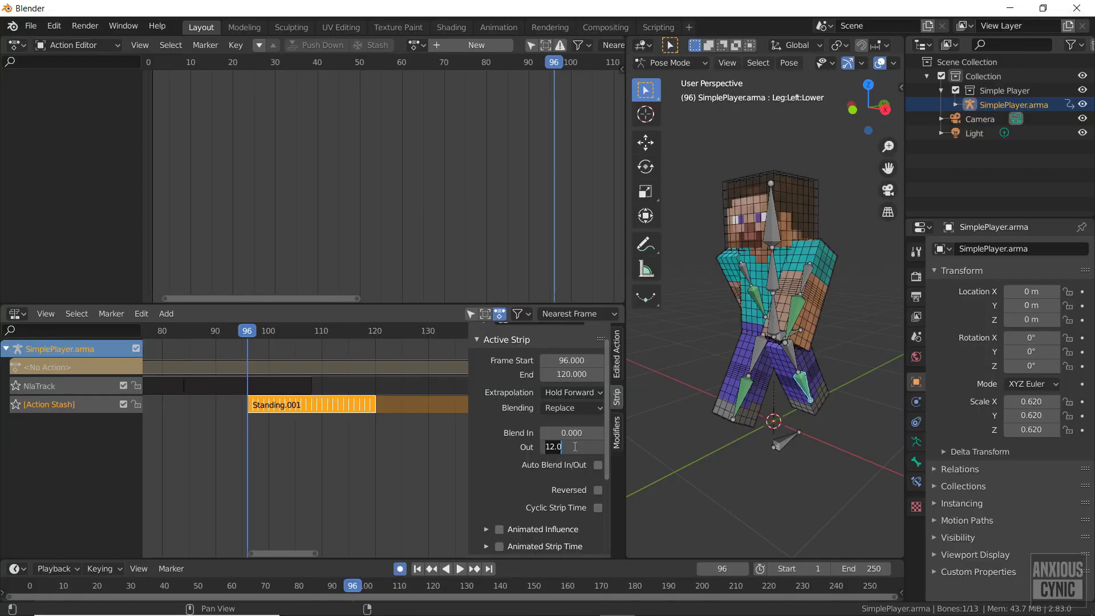
key("Return")
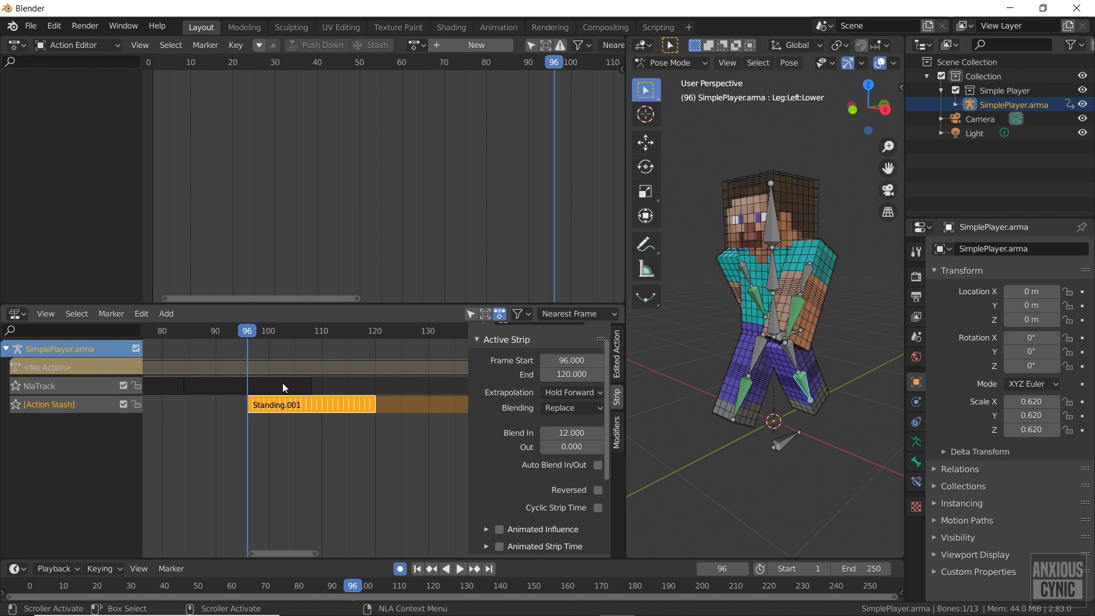
Step: Set the Walking strip's blend-out and play back the stand–walk–stand sequence
left_click(297, 389)
left_click(575, 447)
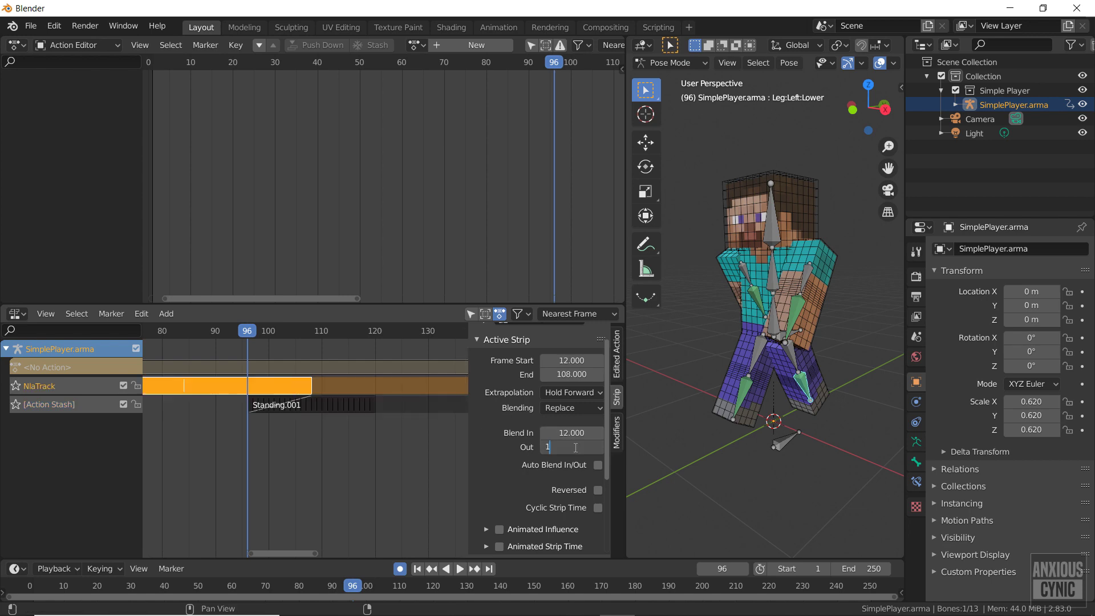
scroll(286, 411, "down", 5)
key("space")
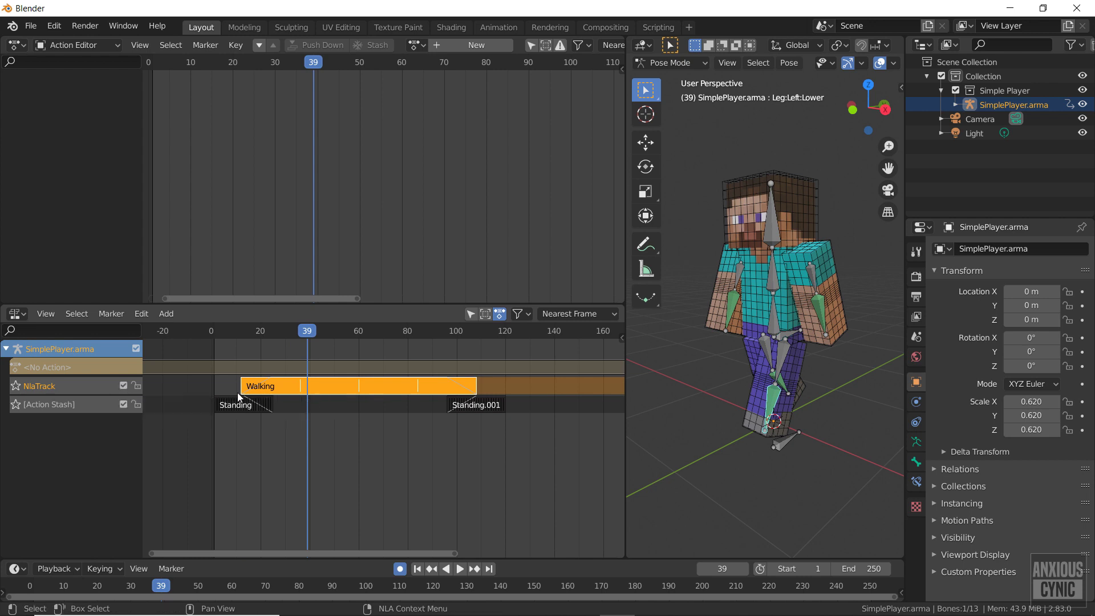
Step: Mute the walking NLA track, return to frame 1 and create a new empty action
left_click(124, 386)
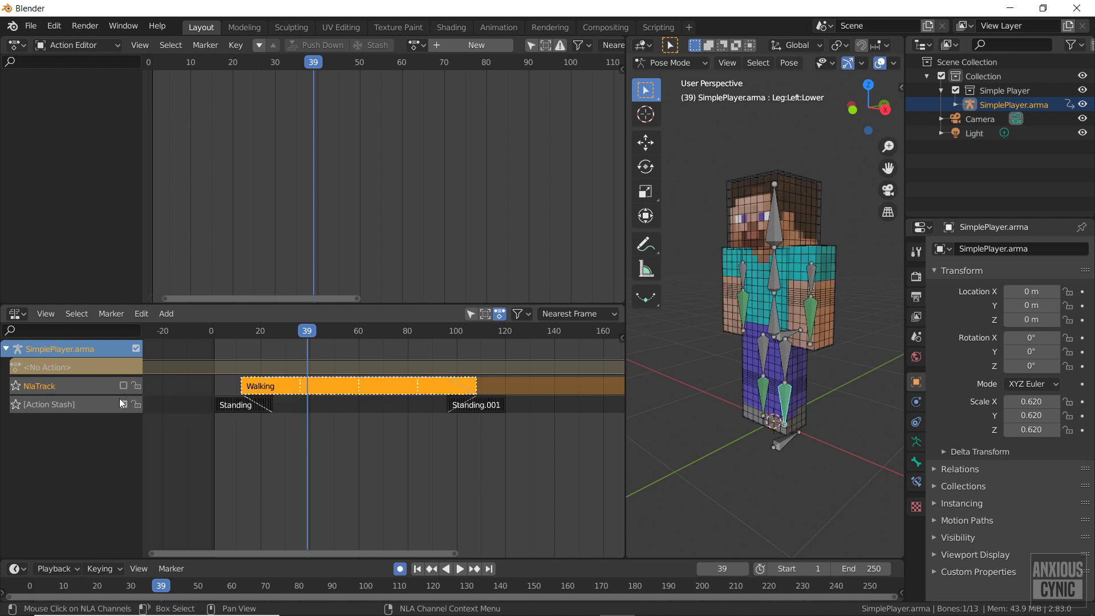
left_click_drag(277, 330, 215, 363)
key("space")
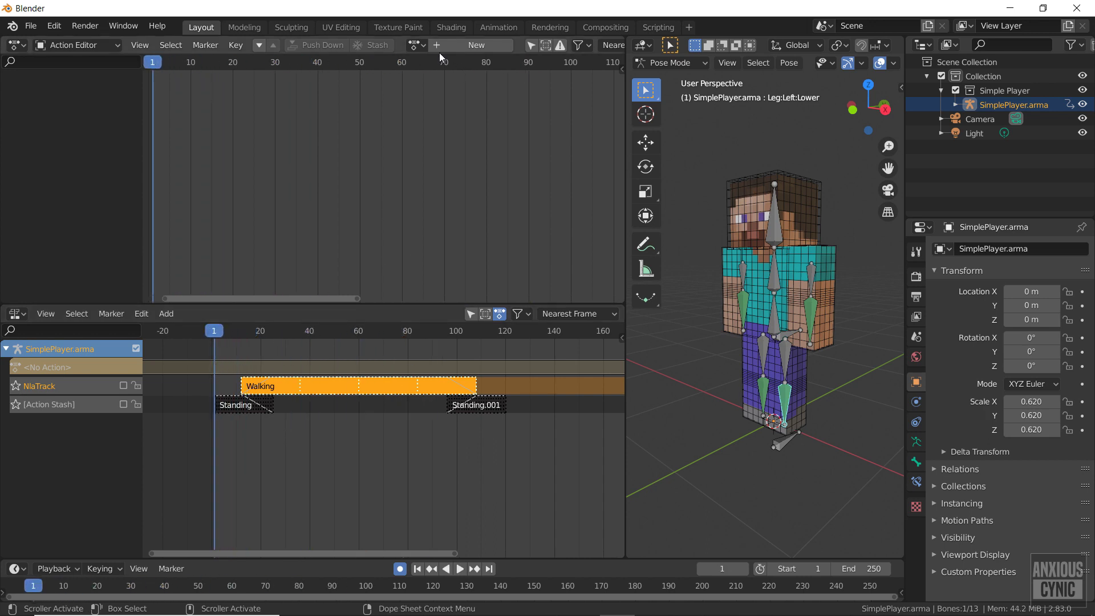
left_click(440, 47)
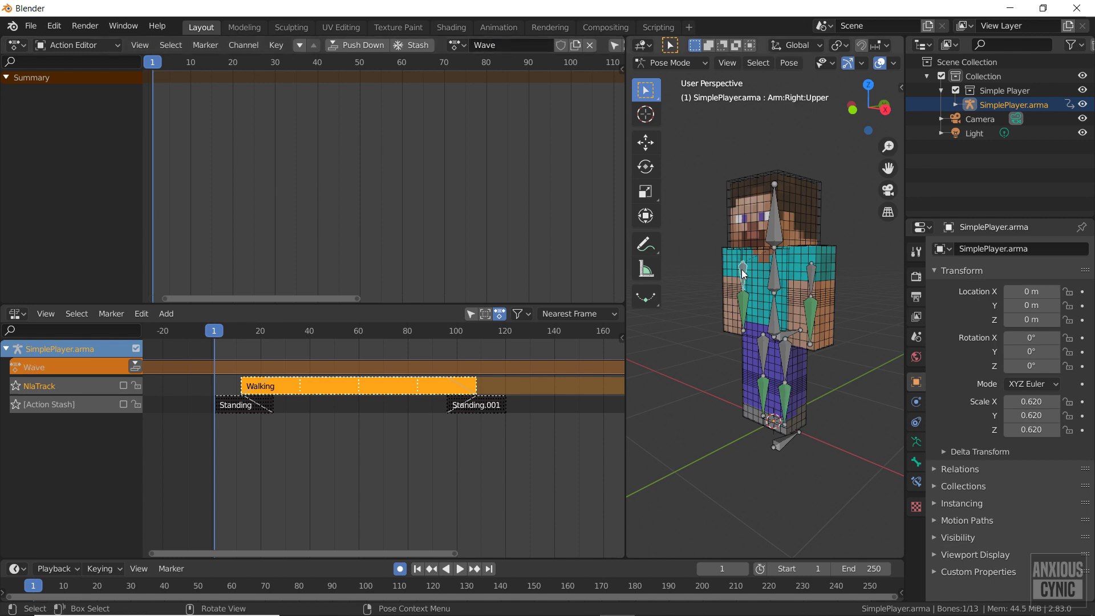
Step: Keyframe the right upper arm's location and rotation at frame 1
scroll(798, 308, "up", 1)
middle_click_drag(743, 274, 809, 361)
key("i")
left_click(761, 341)
Step: Rotate the right upper arm about X to raise it, keyed at frame 24
left_click(204, 66)
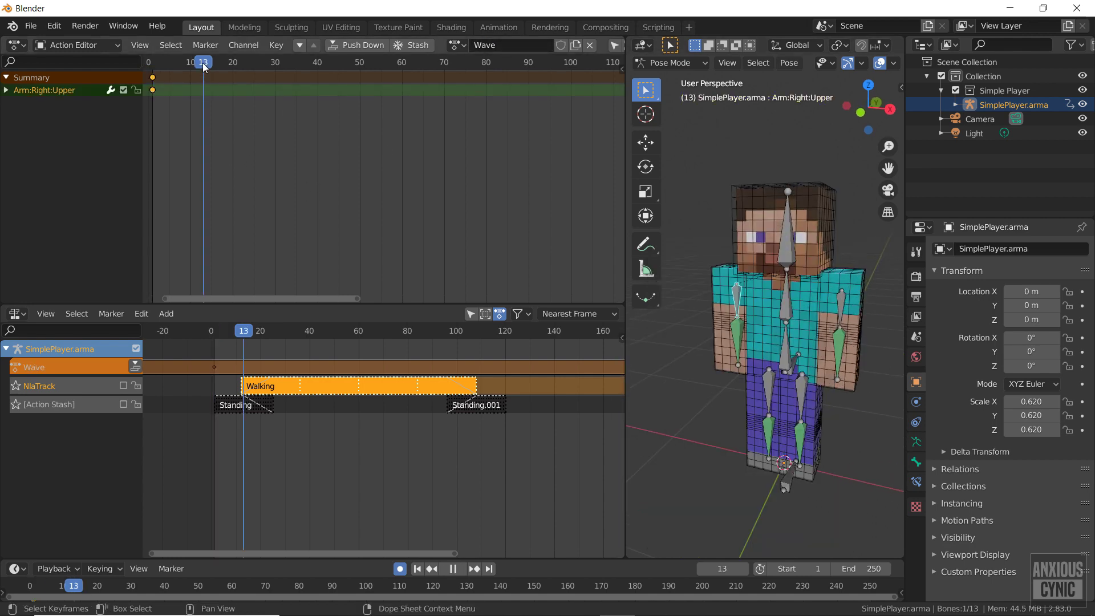
key("space")
key("r")
key("x")
left_click(768, 307)
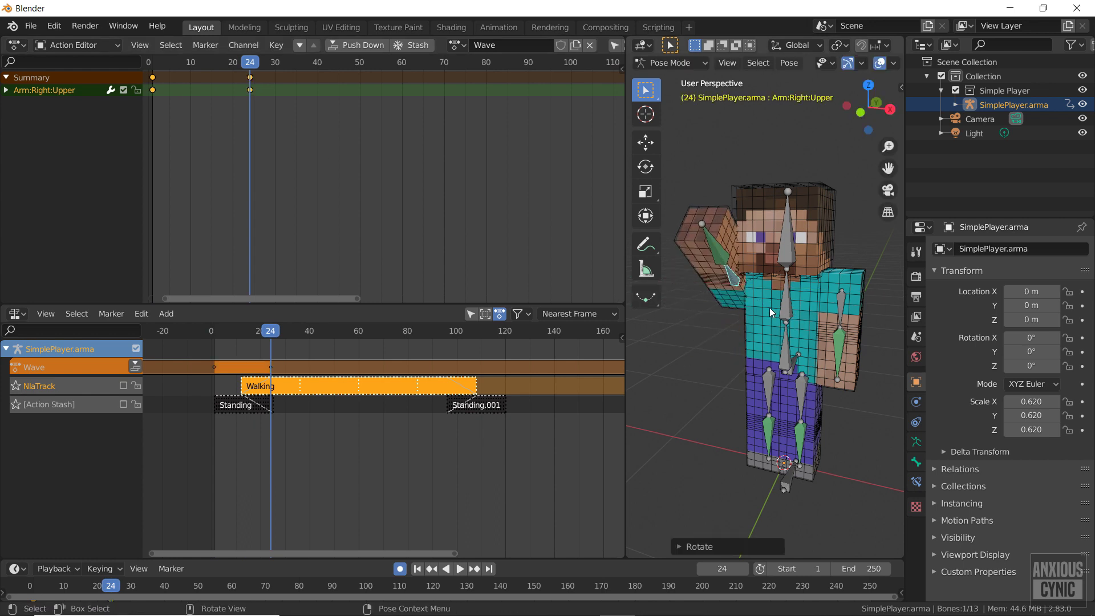
Step: Move the Wave strip to start at frame 20 and show the strip sidebar
key("g")
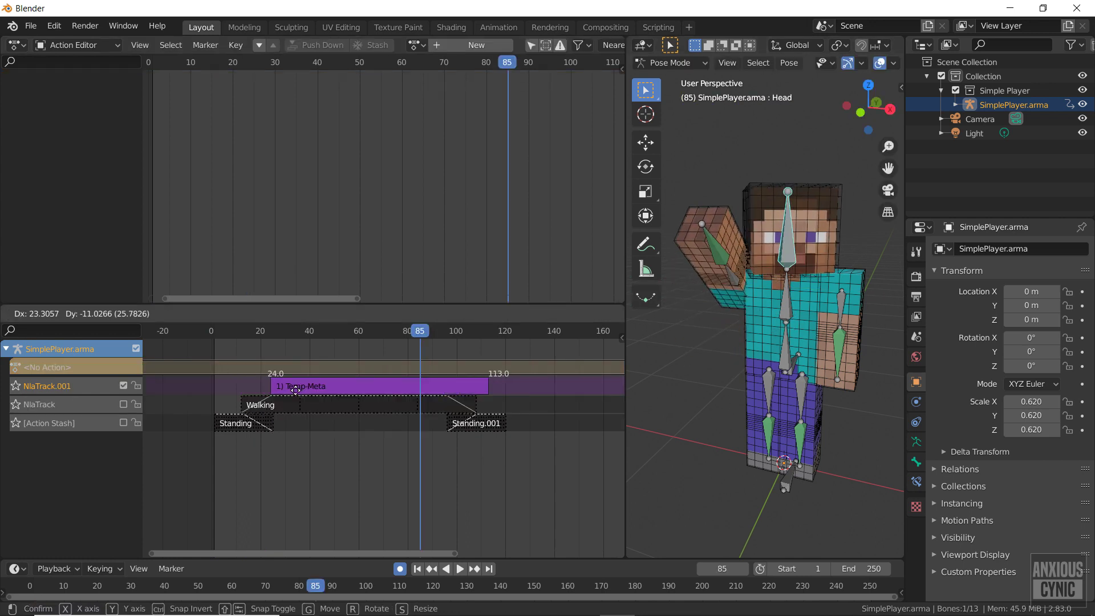
left_click(289, 395)
key("n")
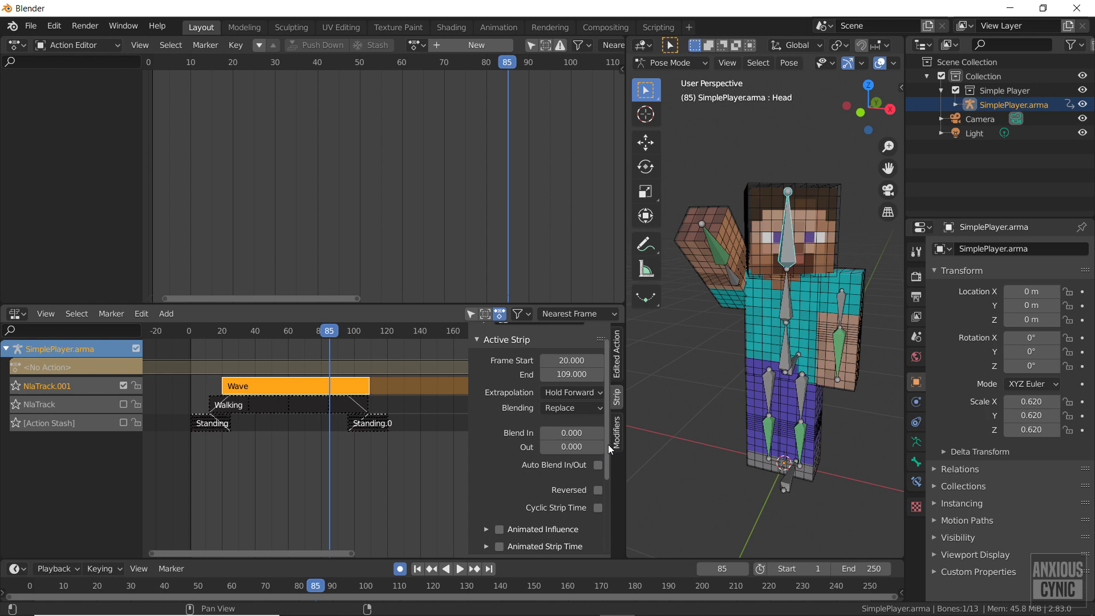
left_click(196, 330)
Step: Preview the layered wave, then switch its blending from Replace to Combine
key("space")
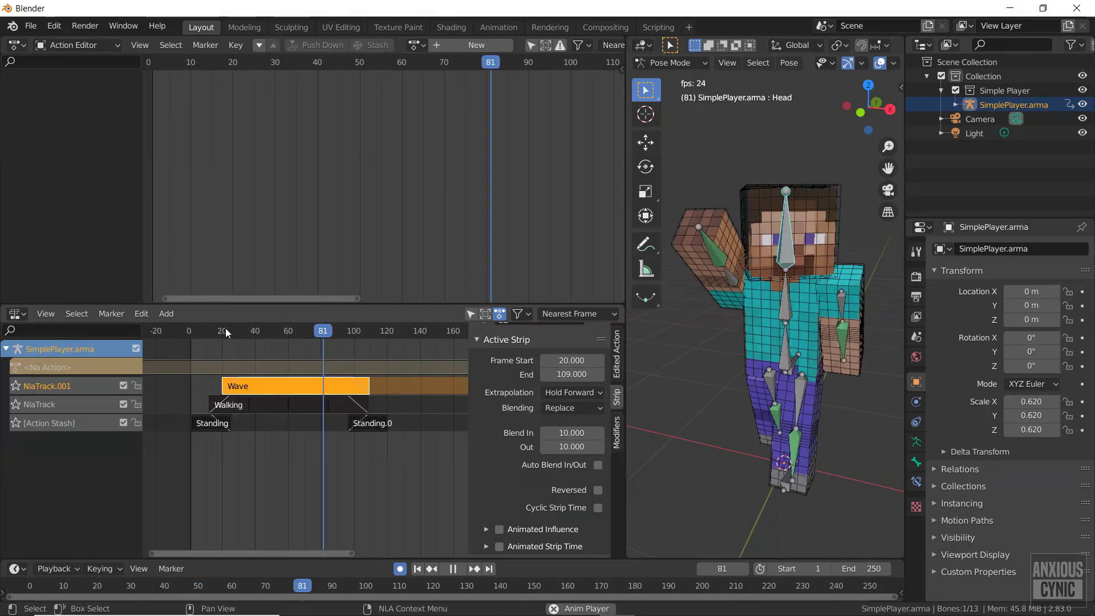
key("space")
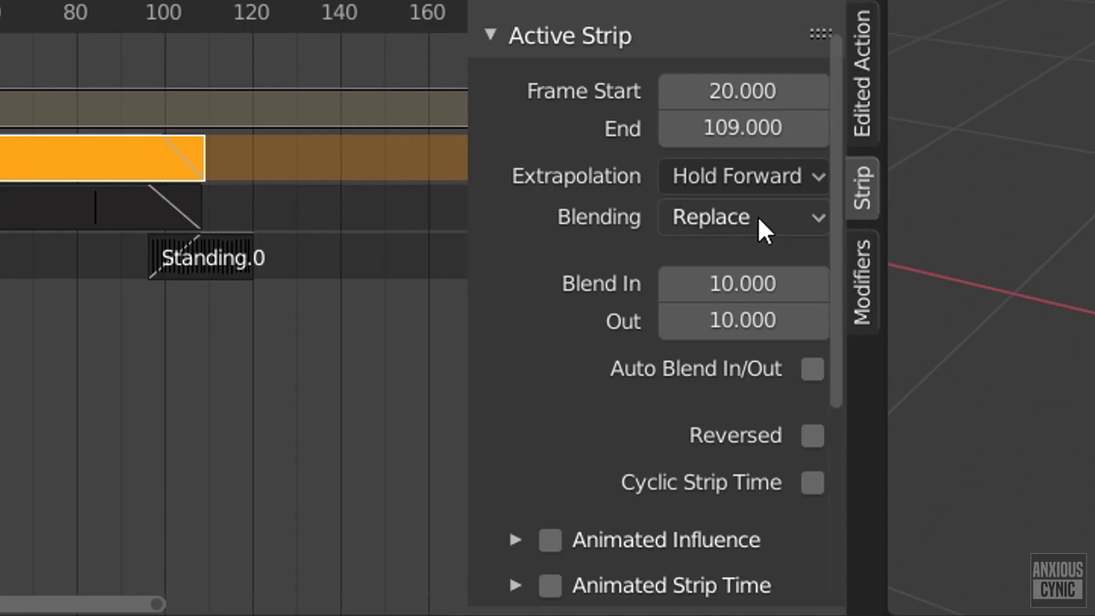
left_click(755, 219)
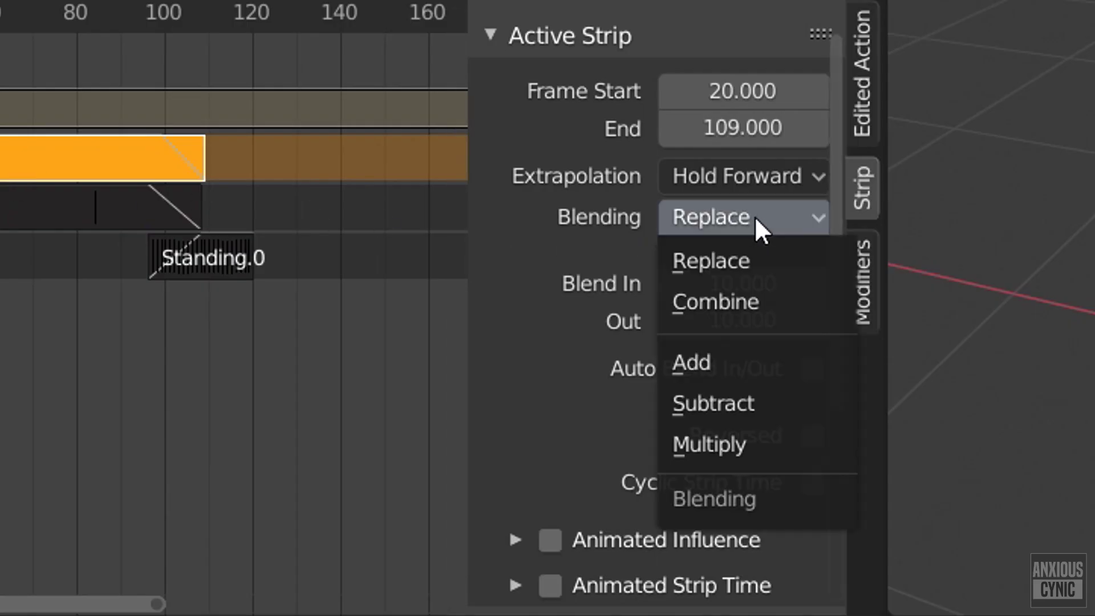
left_click(709, 302)
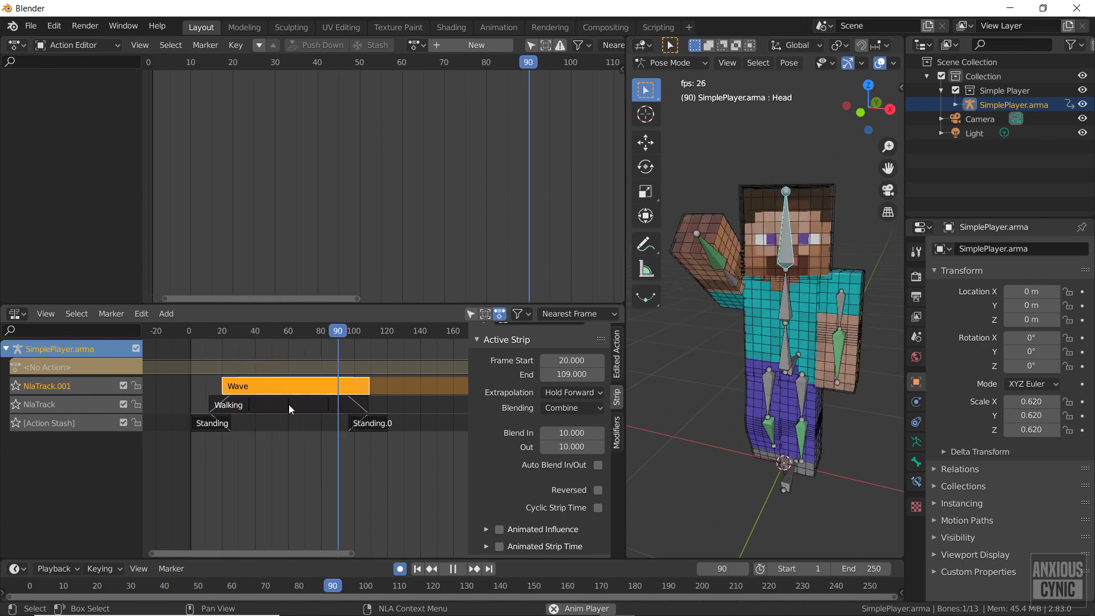
Step: Enter tweak mode on the Wave strip and scrub through the wave pose
key("Escape")
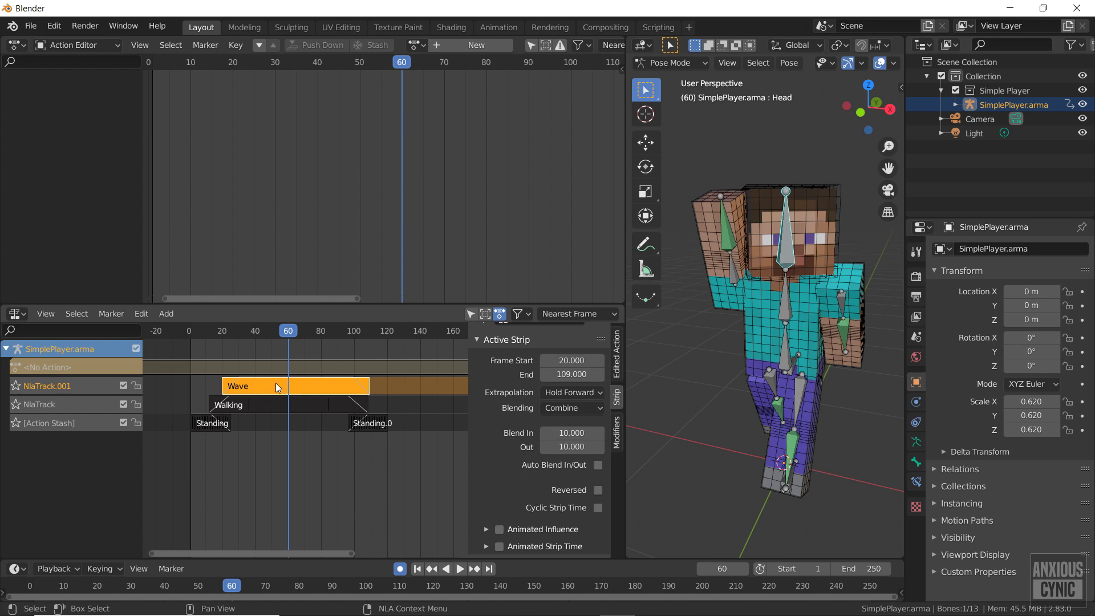
key("Tab")
scroll(335, 150, "down", 3)
middle_click_drag(395, 153, 326, 156)
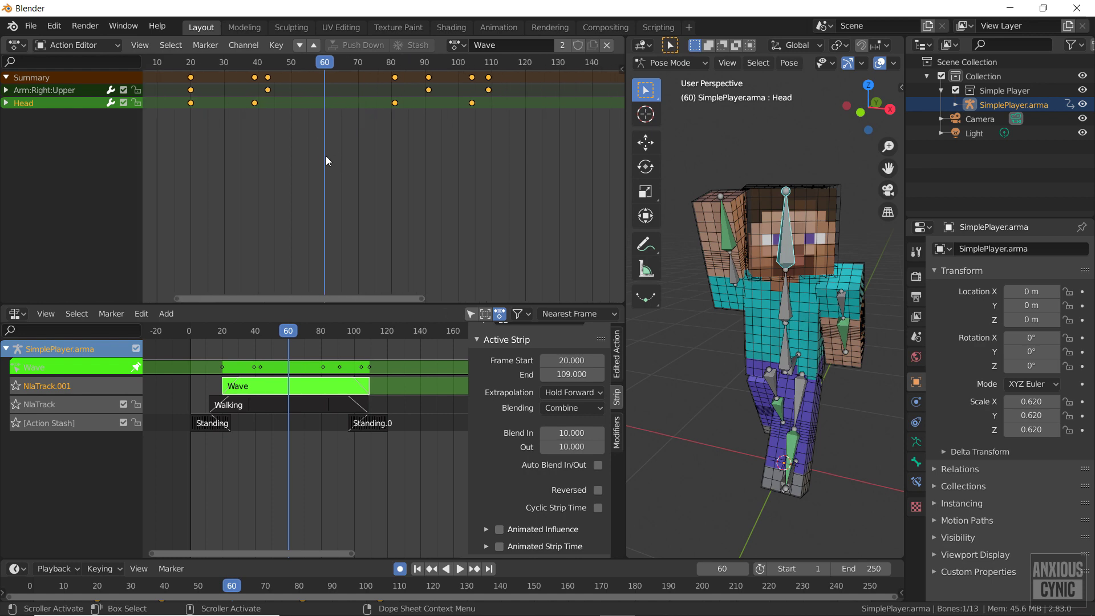
mouse_move(319, 64)
left_mouse_down()
mouse_move(276, 65)
mouse_move(423, 78)
mouse_move(312, 82)
left_mouse_up()
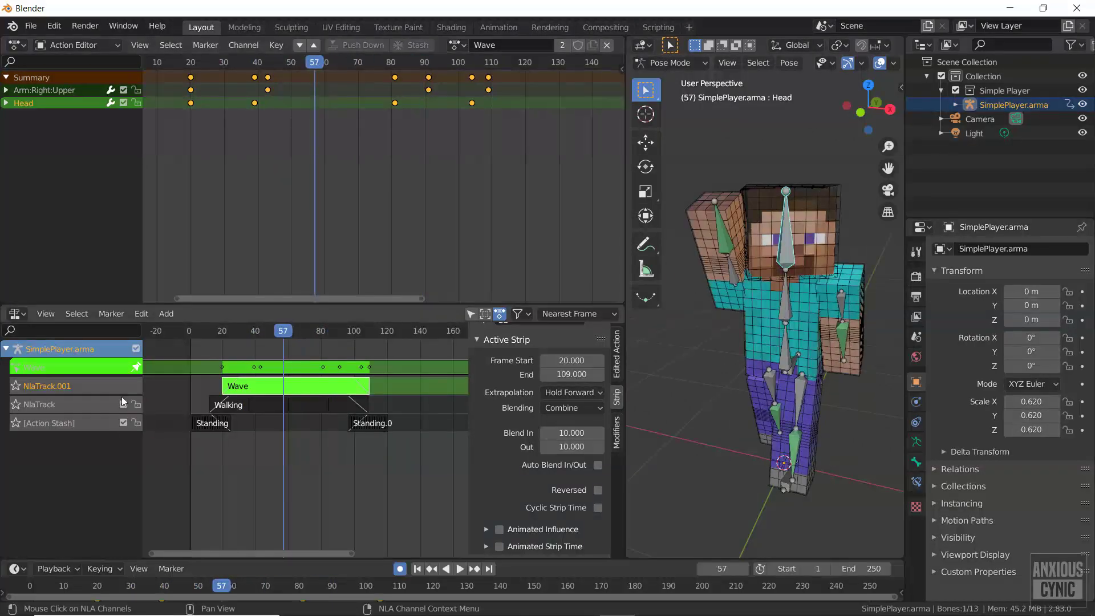
left_click_drag(123, 403, 123, 422)
left_click_drag(218, 333, 293, 335)
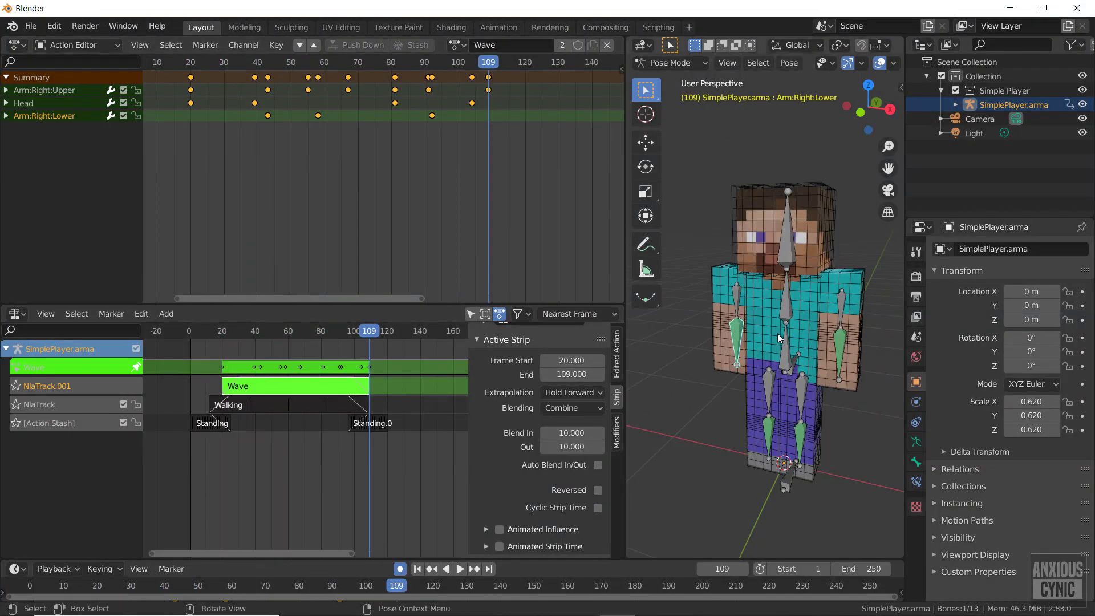
Step: Keyframe the right forearm (Arm:Right:Lower) at frame 106
key("i")
left_click(778, 333)
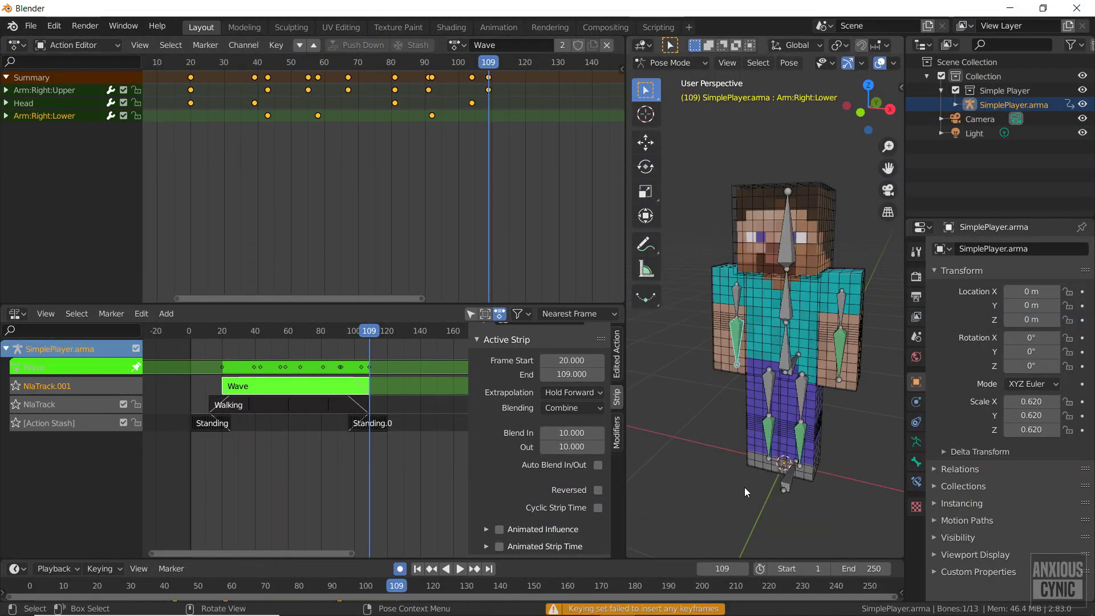
left_click(478, 68)
key("i")
left_click(803, 373)
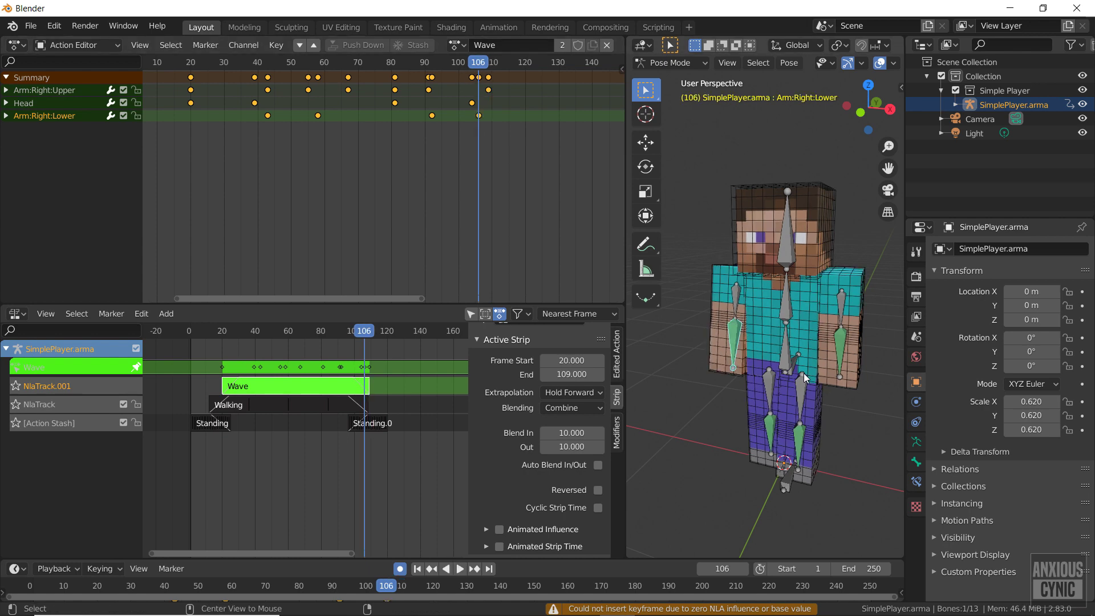
Step: Leave tweak mode and play the combined animation from the start
left_click_drag(460, 68, 311, 77)
key("Tab")
key("shift+Left")
key("space")
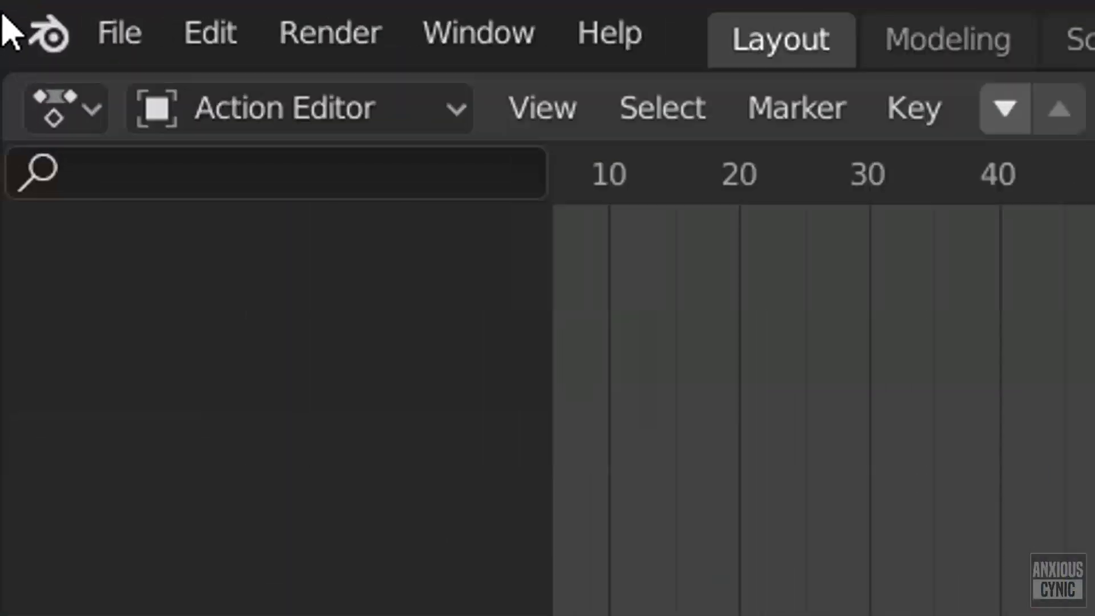
Step: Append the Wave action from the Action folder of Actions test.blend
left_click(30, 26)
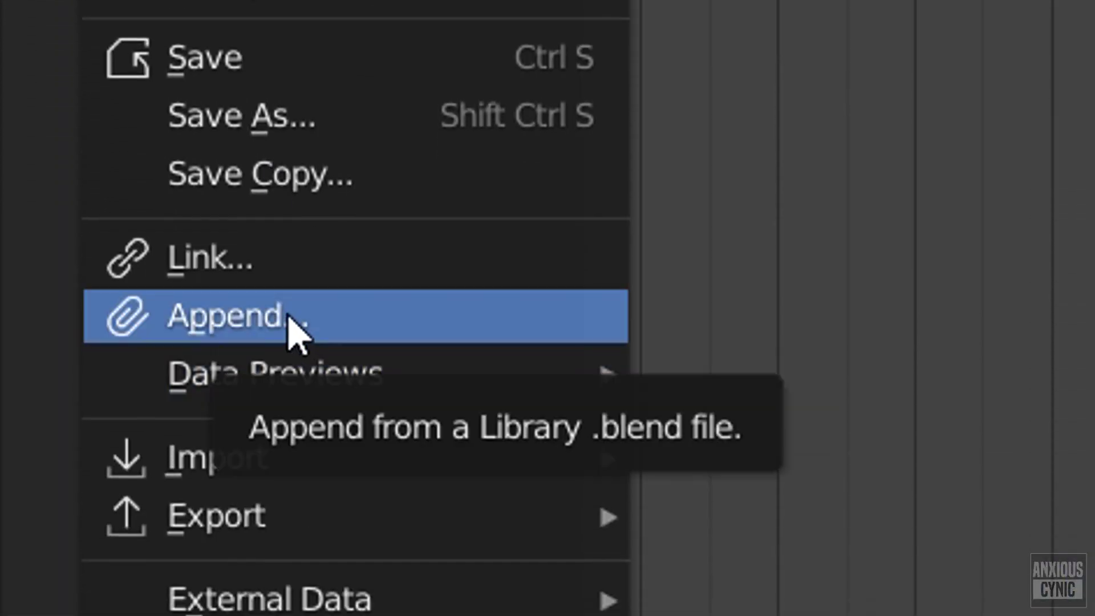
left_click(289, 318)
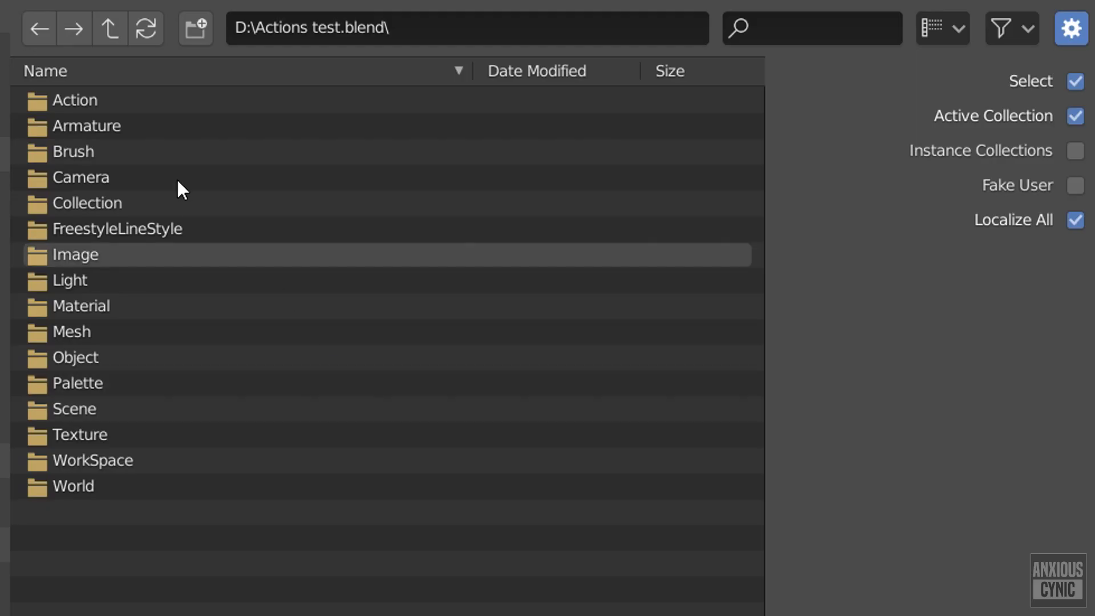
double_click(86, 100)
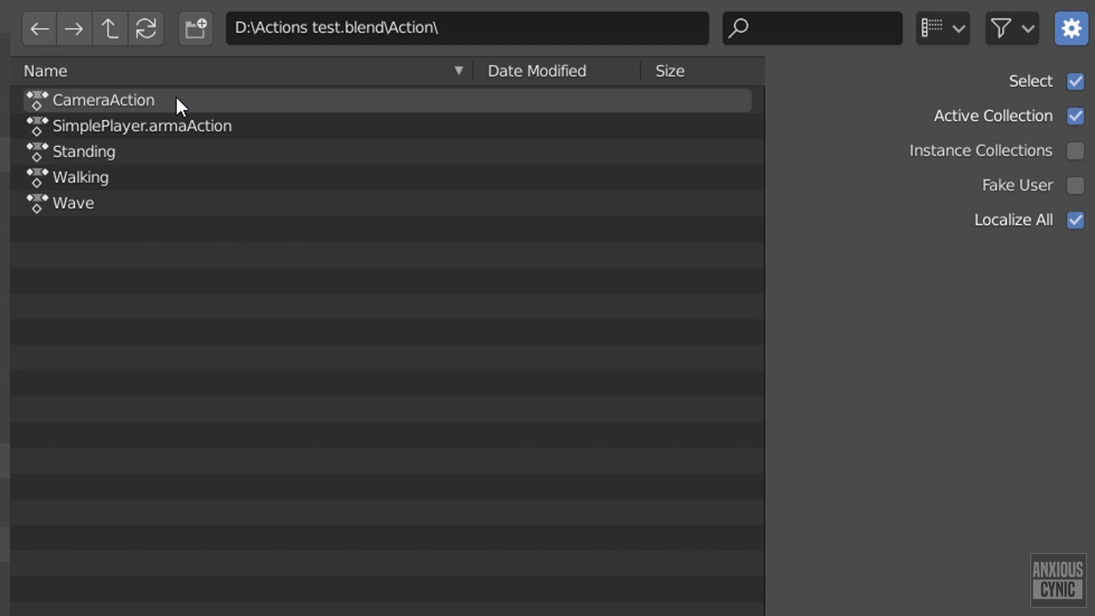
left_click(86, 209)
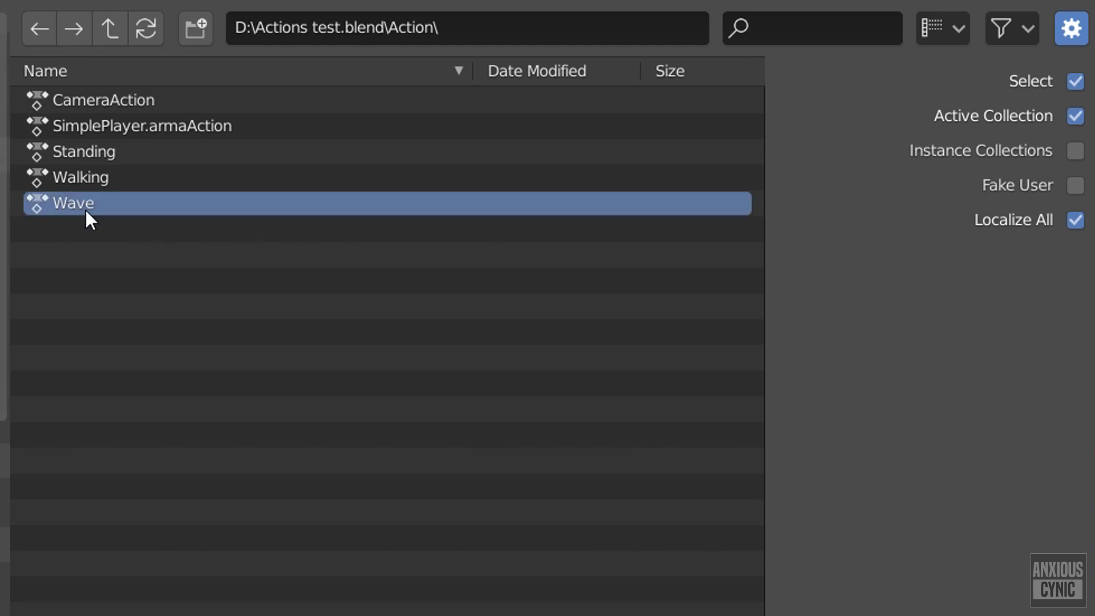
left_click(615, 528)
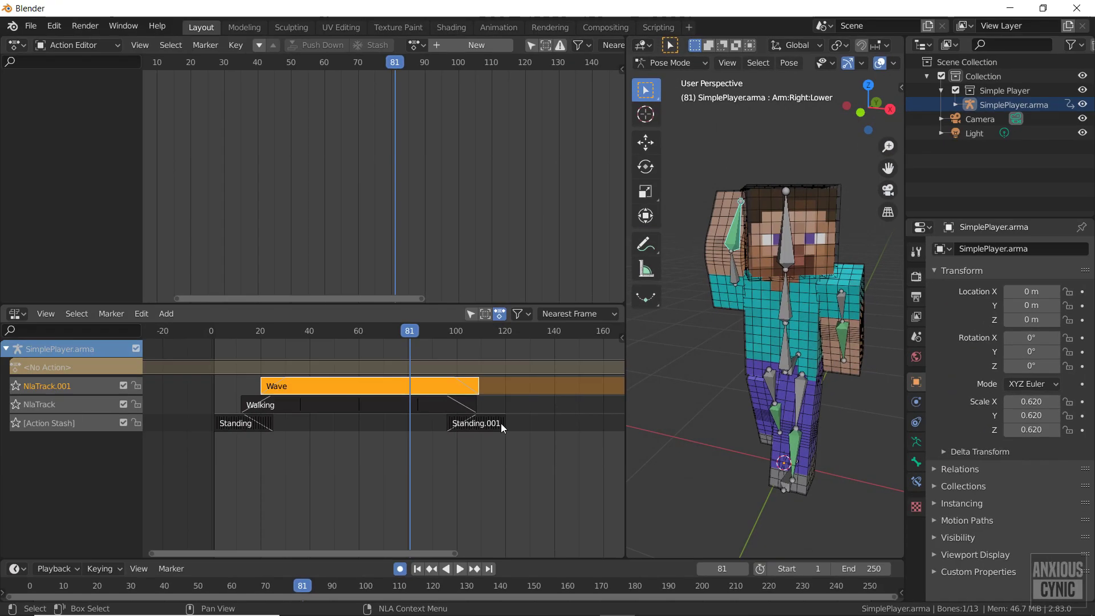
Step: Assign the appended Wave.001 action to the rig and preview it up to frame 41
left_click(418, 44)
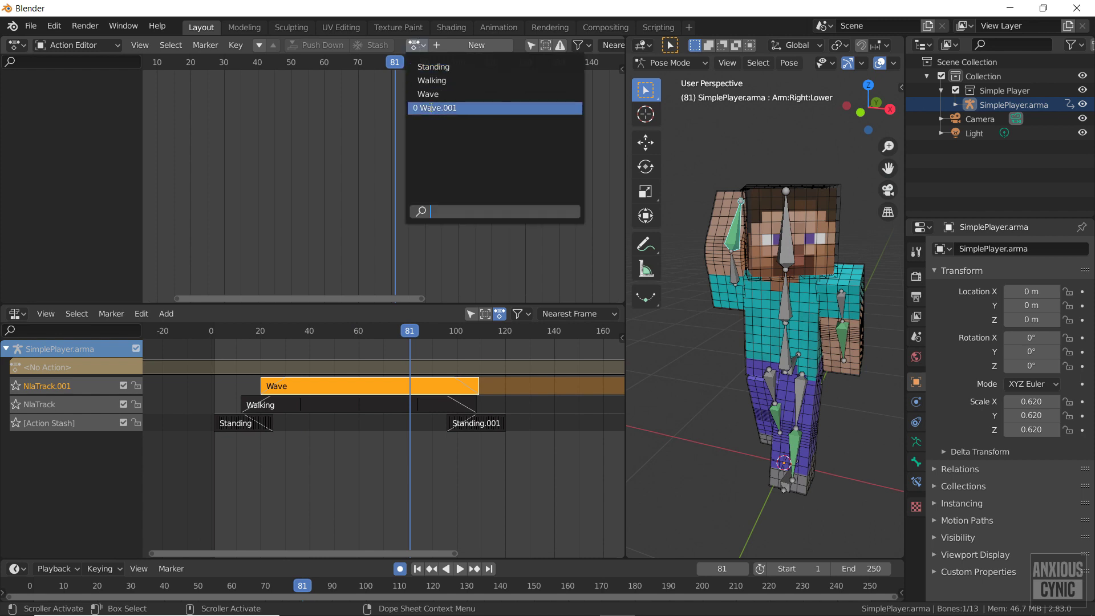
key("shift+Left")
left_click(452, 108)
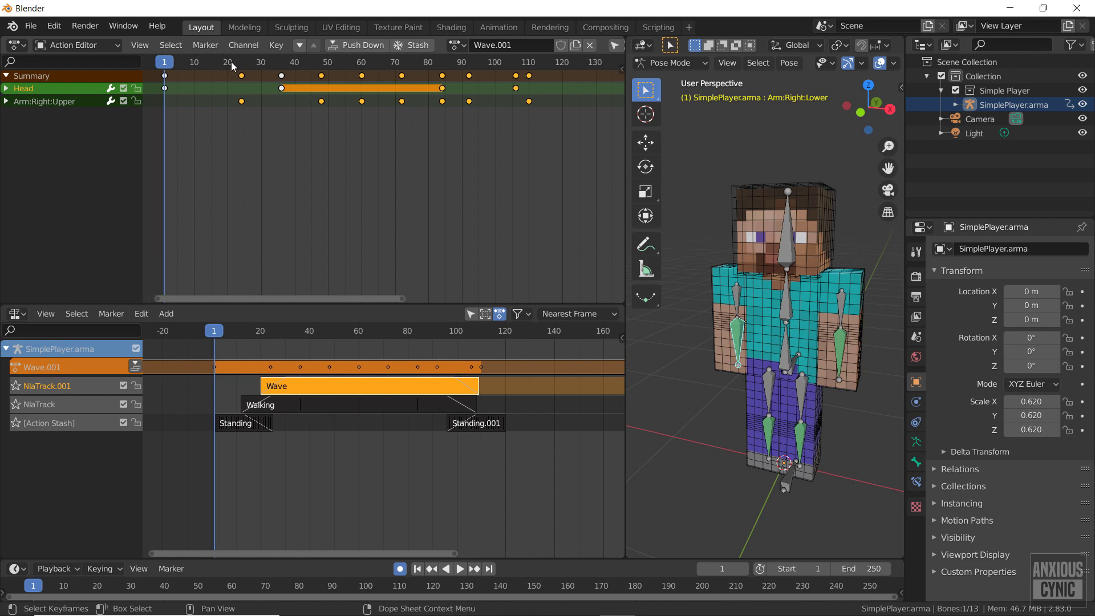
key("space")
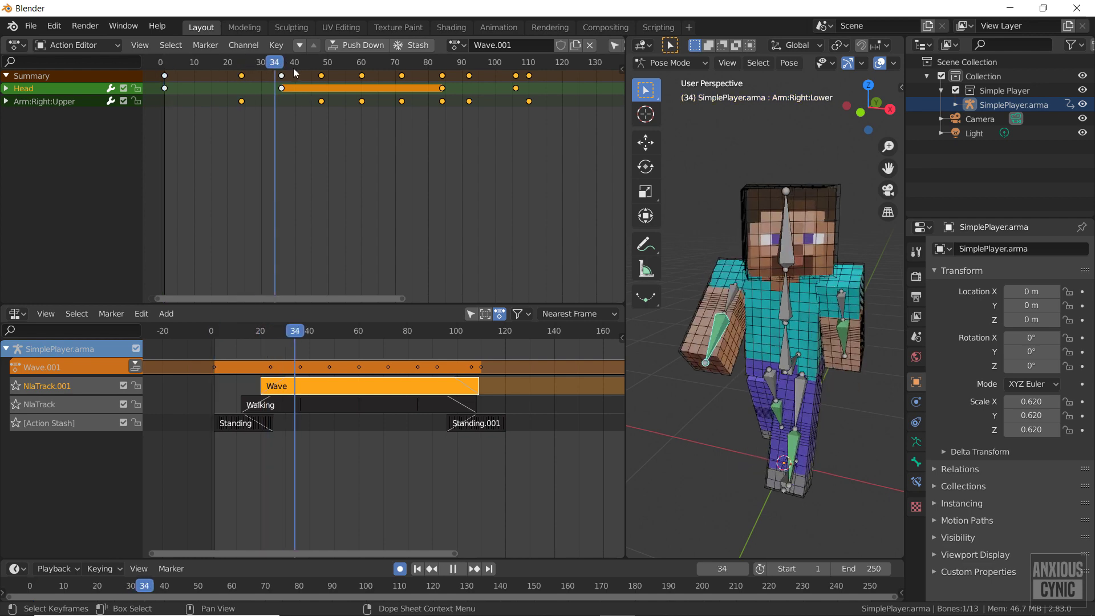
key("space")
left_click_drag(374, 64, 297, 63)
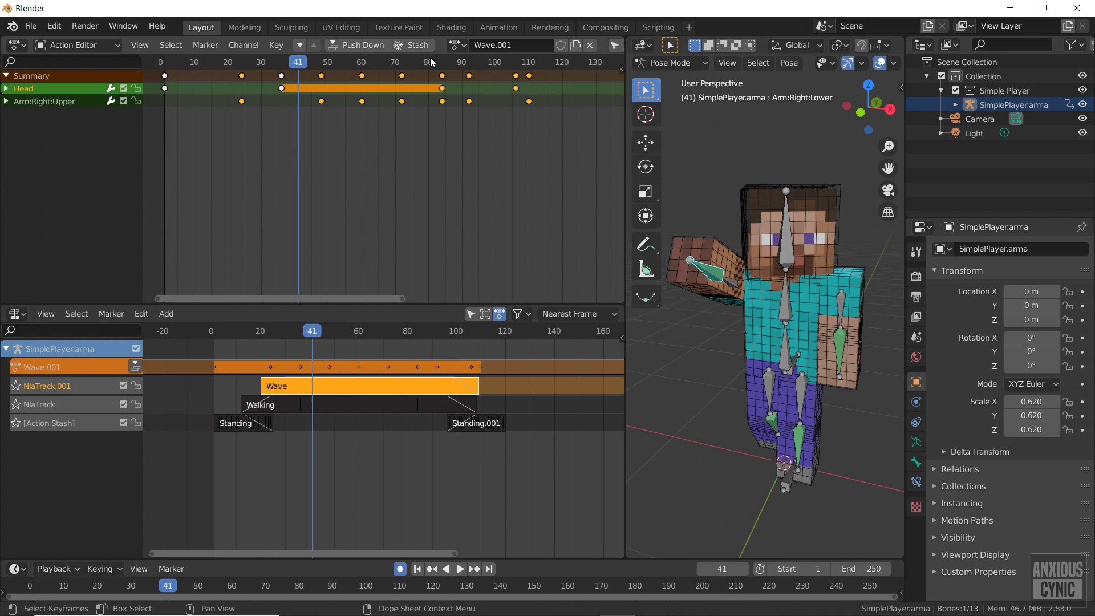
Step: Push Wave.001 down to a new NLA track, mute NlaTrack.001, and play back
left_click(347, 45)
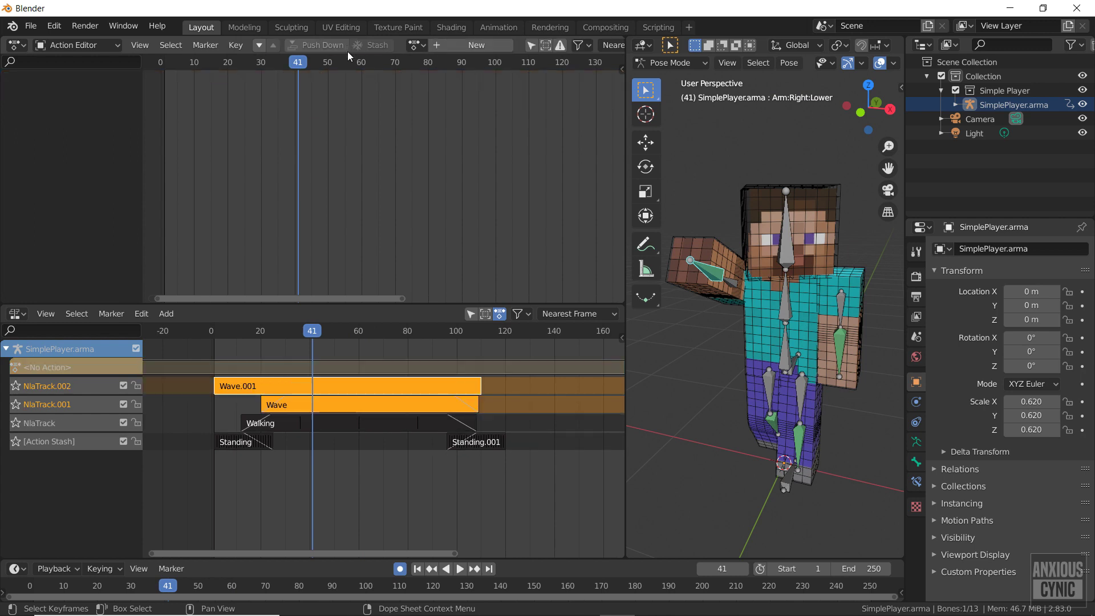
left_click(124, 404)
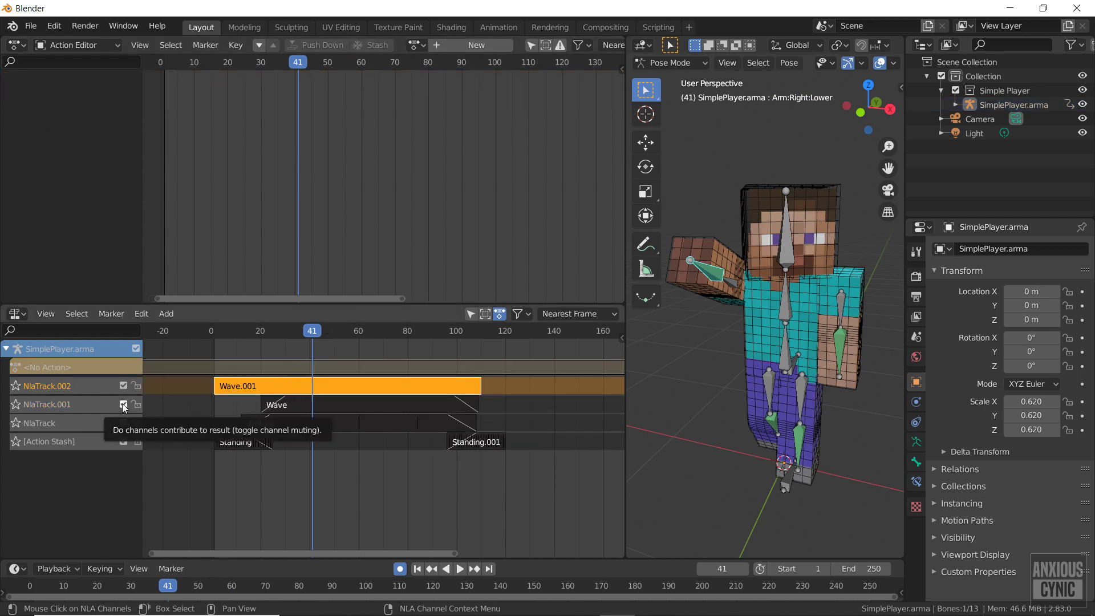
key("shift+Left")
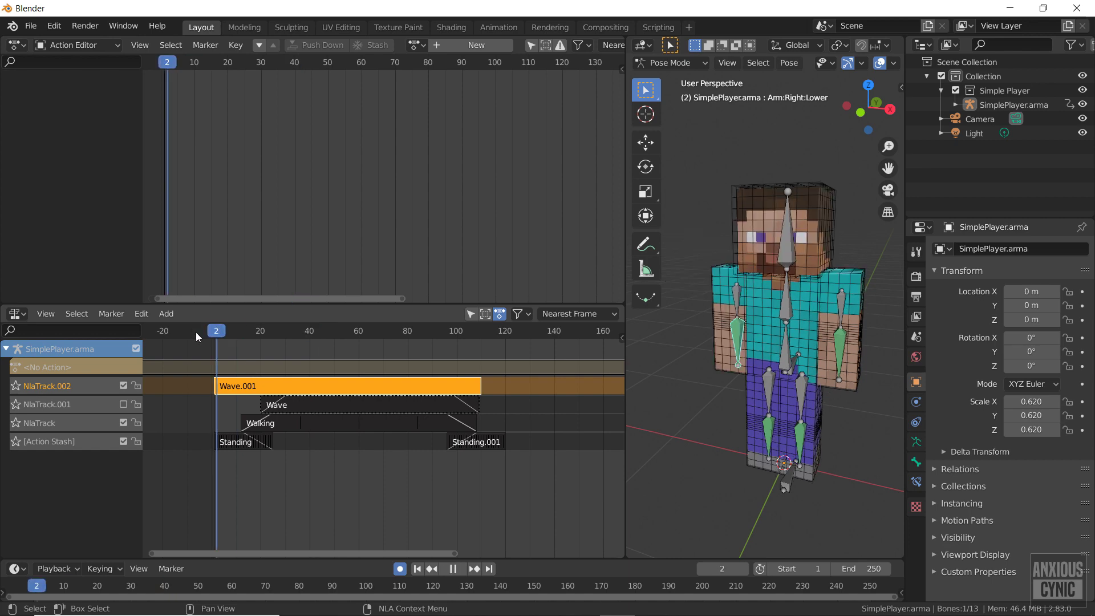
key("space")
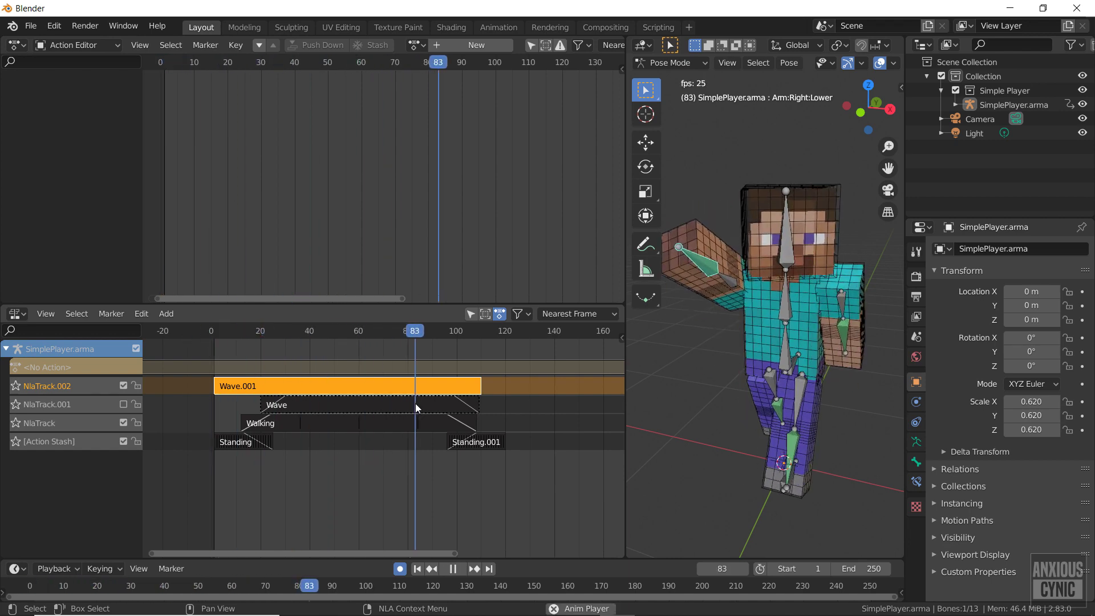
middle_click_drag(543, 323, 587, 368)
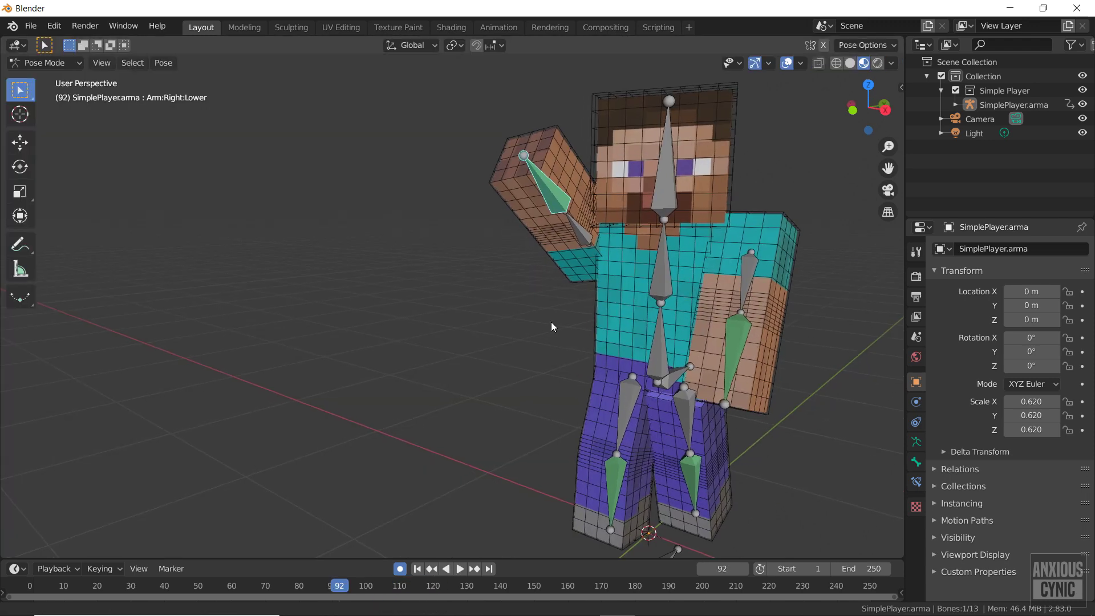
scroll(552, 322, "up", 3)
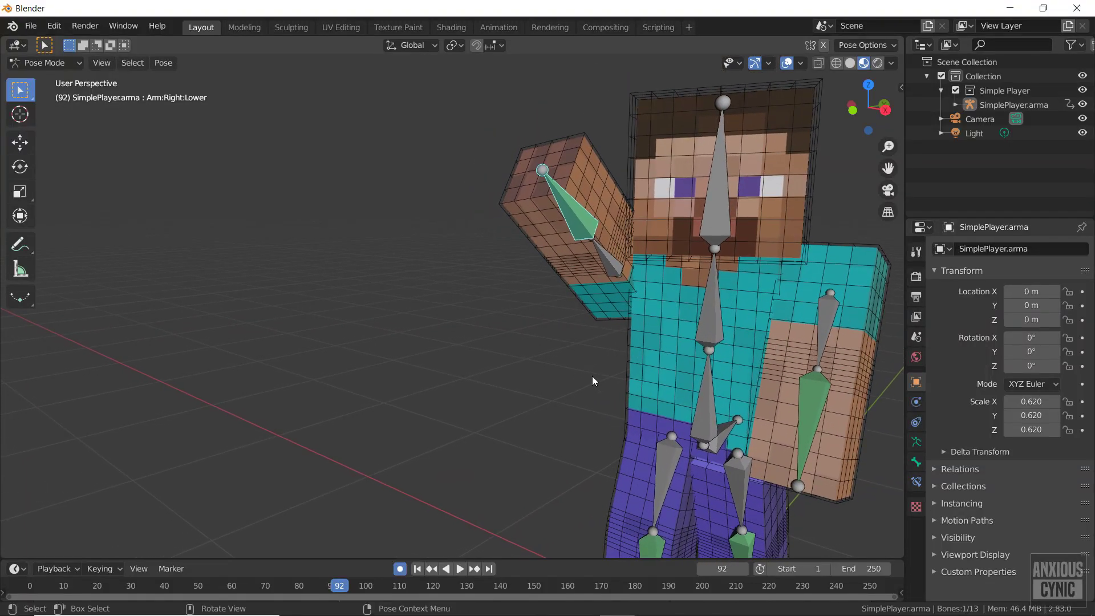